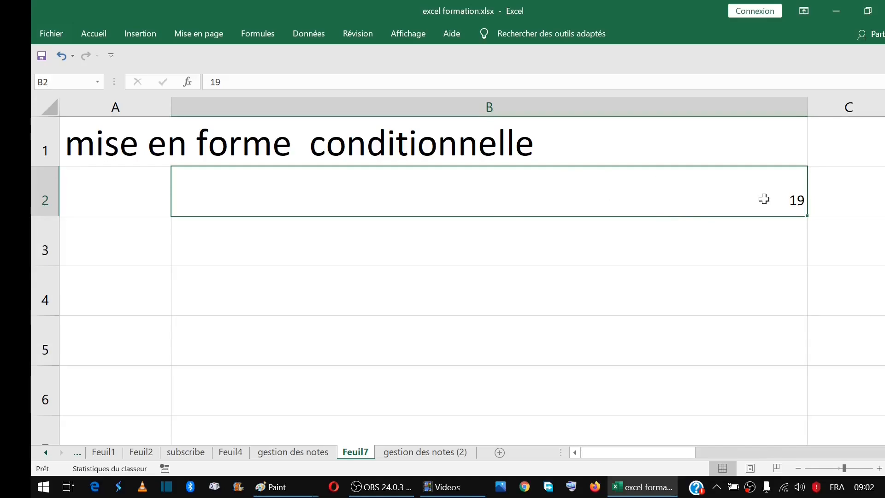
Clear the contents of cell B2
left_click(561, 151)
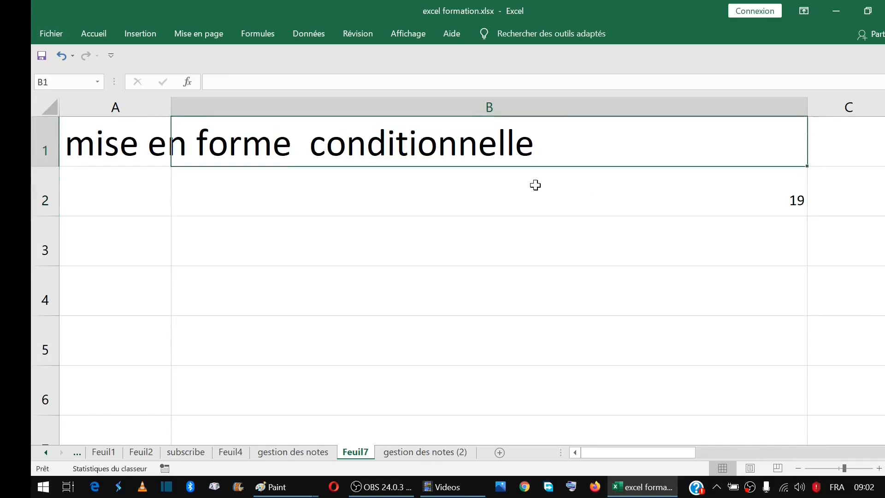
left_click(570, 192)
key("Delete")
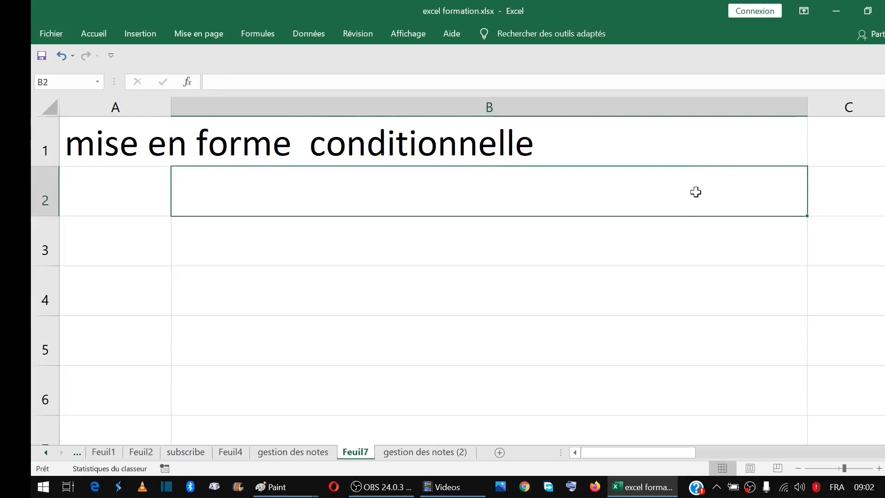
Enter the values 9, 14, 15 and 7 in cells F2 to I2
key("Right")
key("Right")
key("Right")
key("Right")
key("Right")
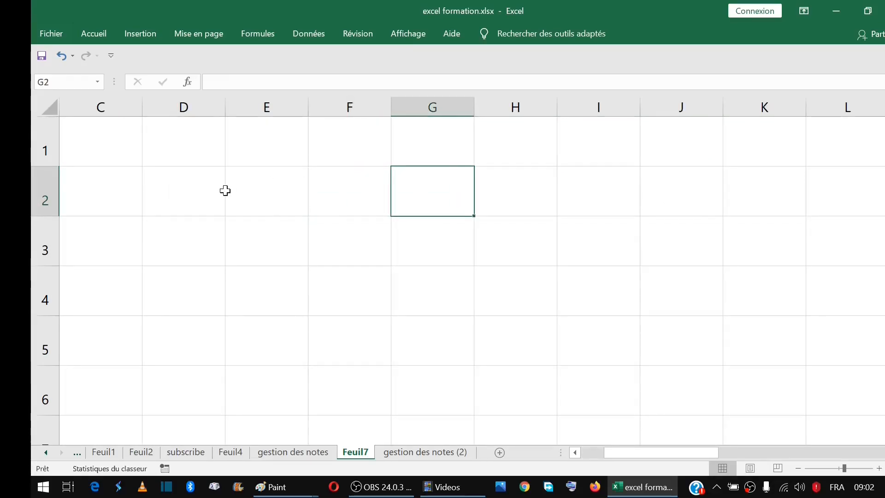
left_click_drag(210, 183, 409, 185)
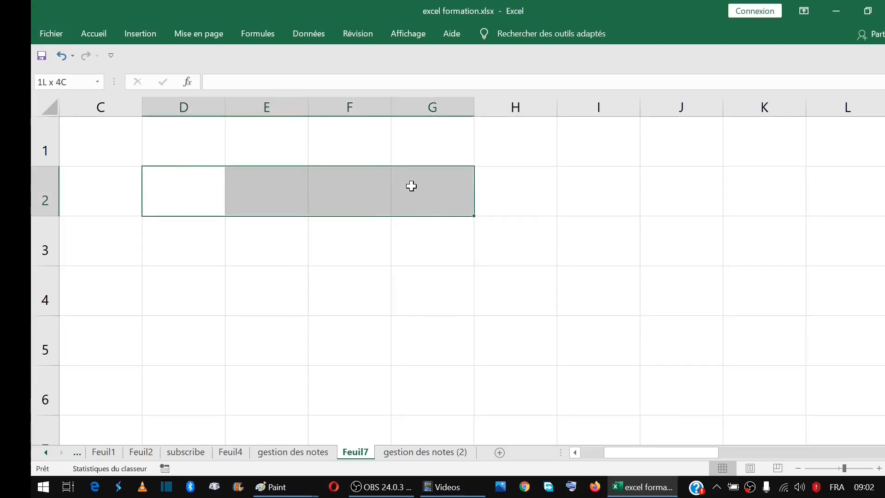
left_click(301, 183)
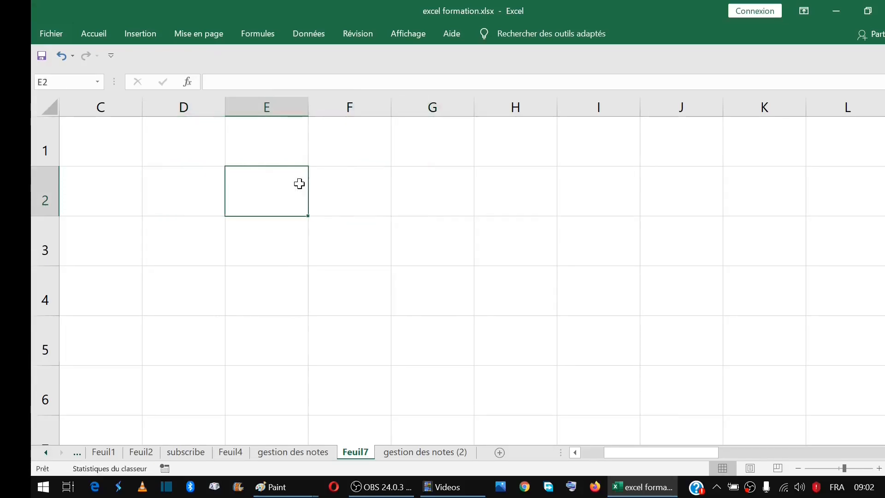
left_click(361, 184)
left_click(369, 198)
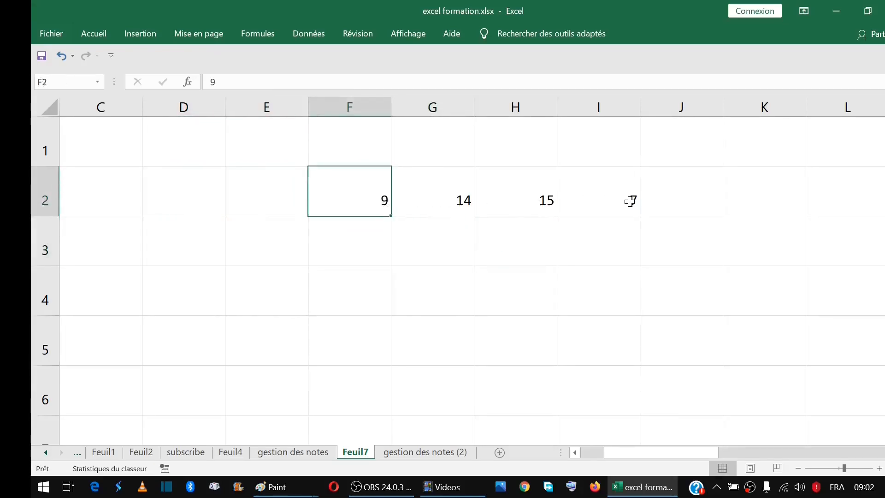
Zoom in on the worksheet and examine the four values in cells F2:I2
left_click(630, 202)
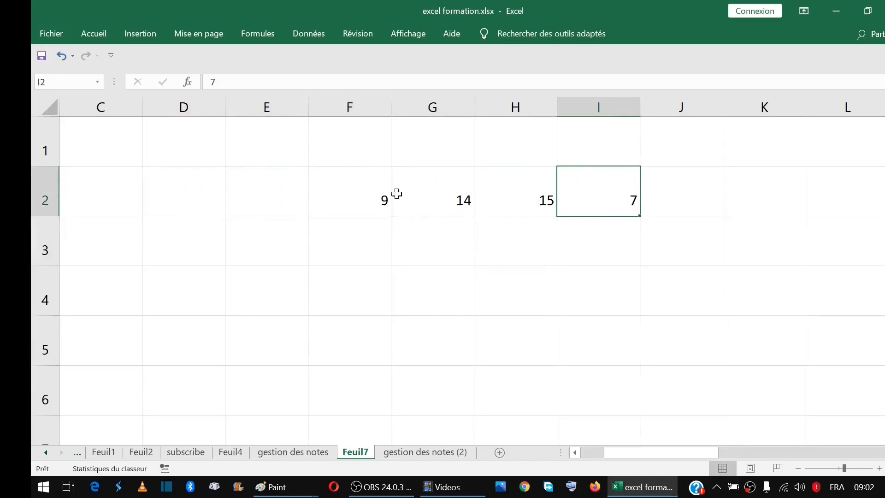
left_click_drag(385, 193, 613, 198)
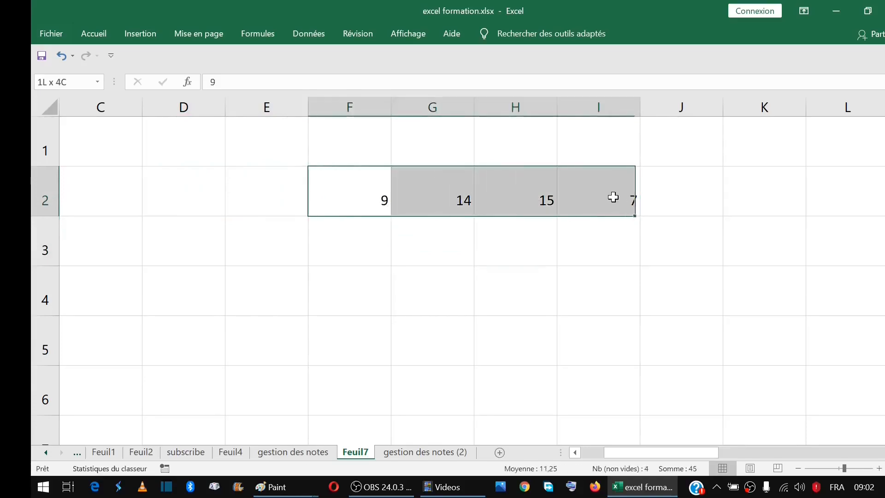
left_click(880, 469)
left_click(880, 468)
left_click(880, 469)
left_click(880, 468)
left_click(880, 469)
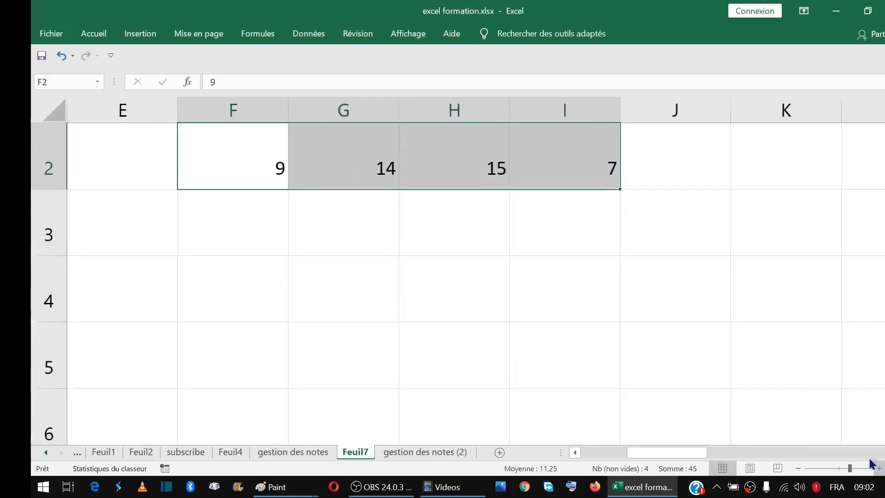
left_click(478, 251)
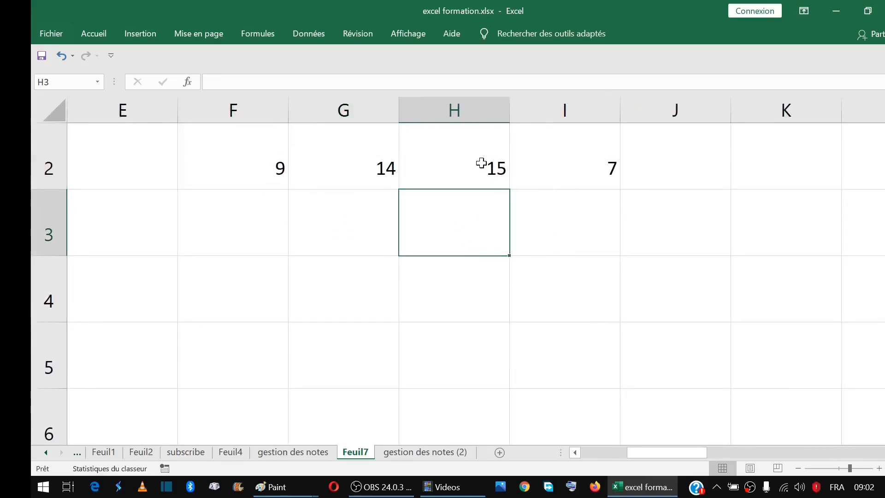
left_click(512, 168)
left_click_drag(272, 164, 558, 165)
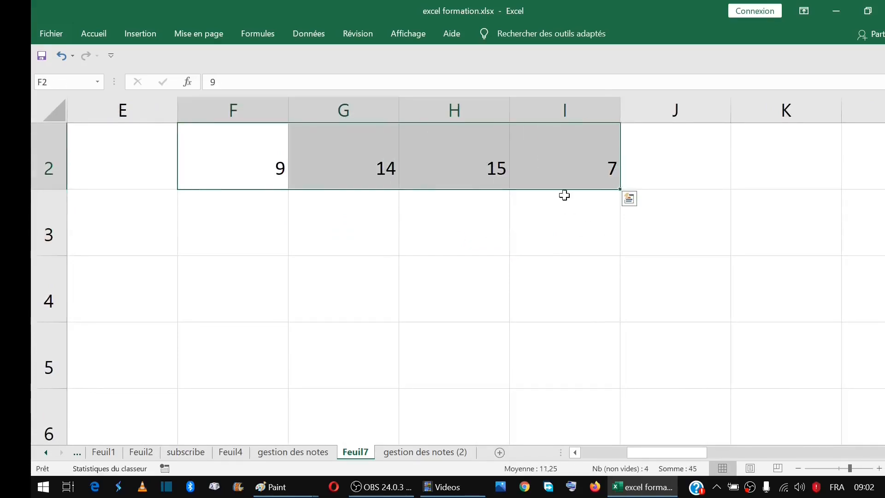
left_click(567, 211)
key("Up")
key("Up")
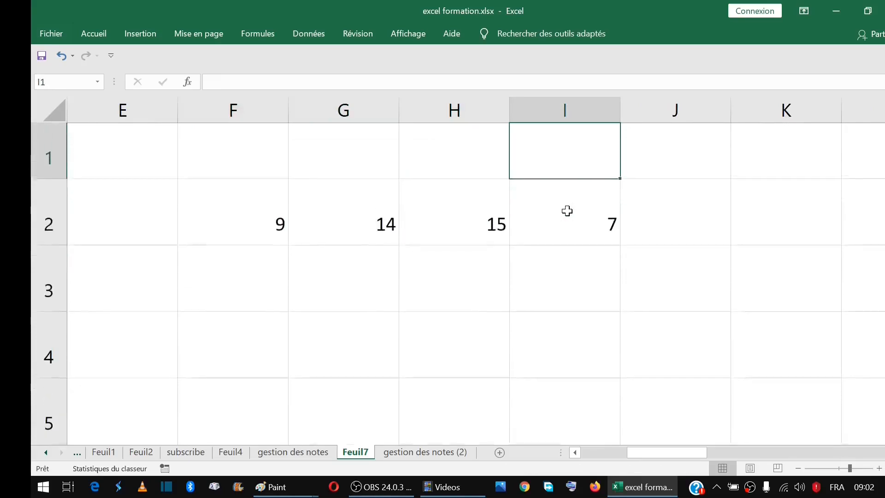
Start a new conditional formatting rule for F2:I2 that uses a formula to determine which cells to format
left_click_drag(279, 233, 524, 231)
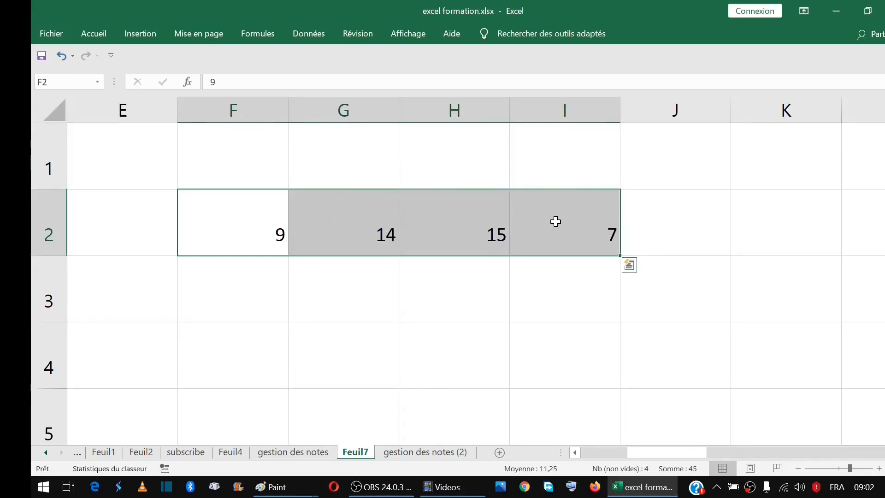
left_click(101, 36)
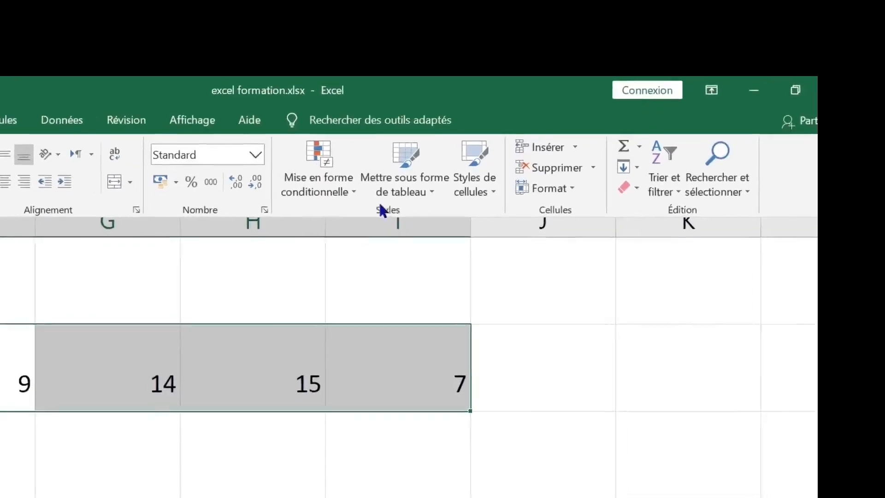
left_click(351, 193)
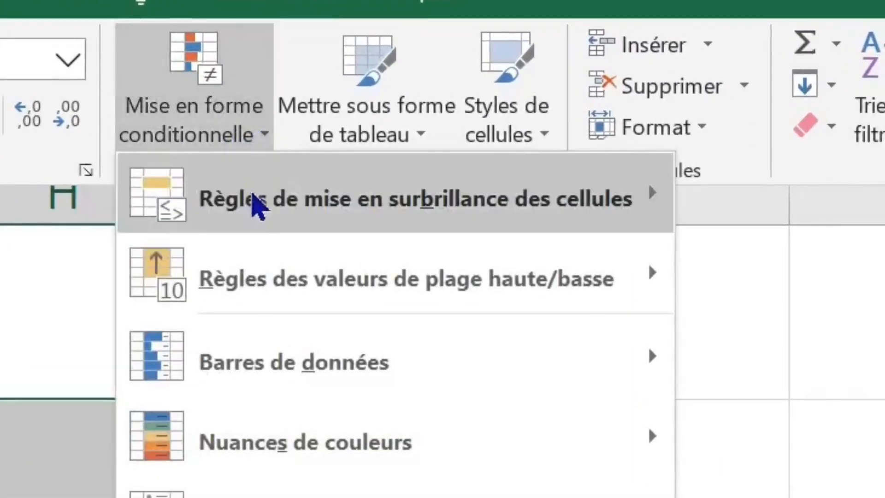
mouse_move(290, 228)
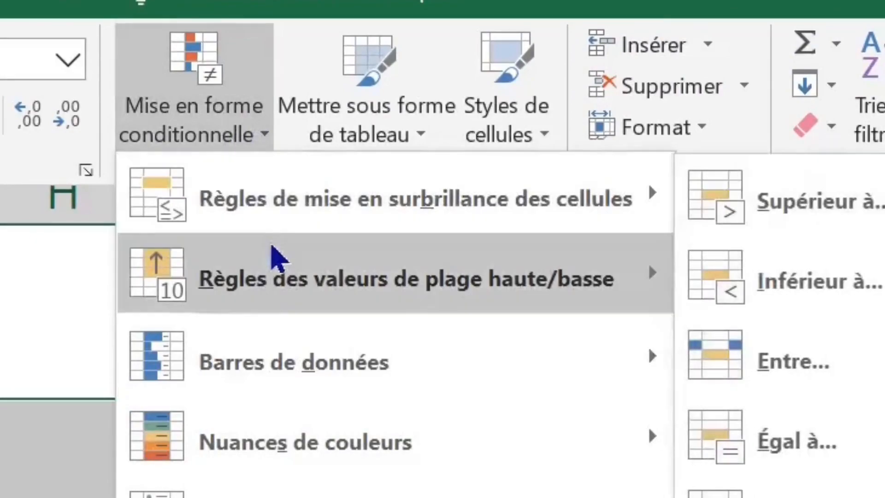
mouse_move(273, 272)
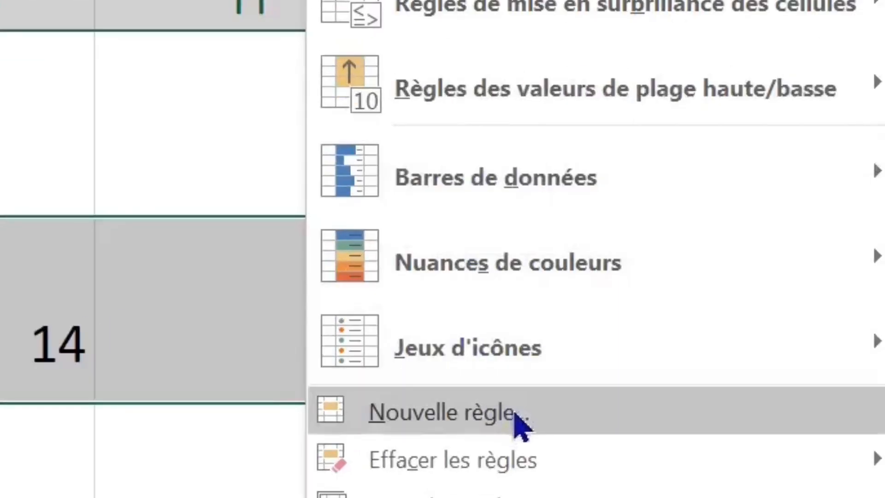
left_click(516, 421)
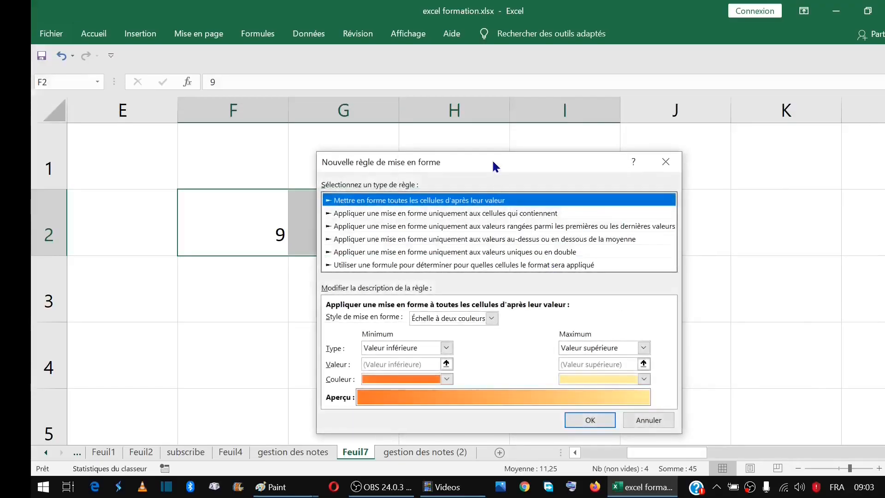
left_click_drag(494, 165, 540, 83)
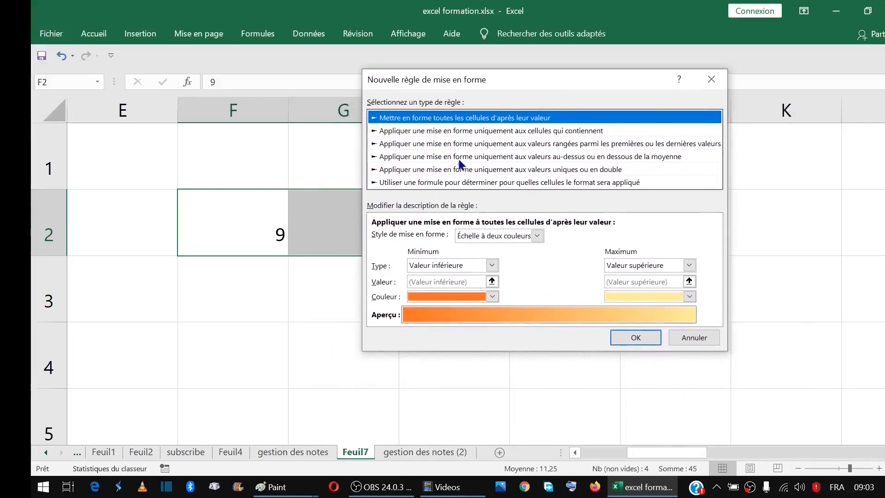
left_click(447, 183)
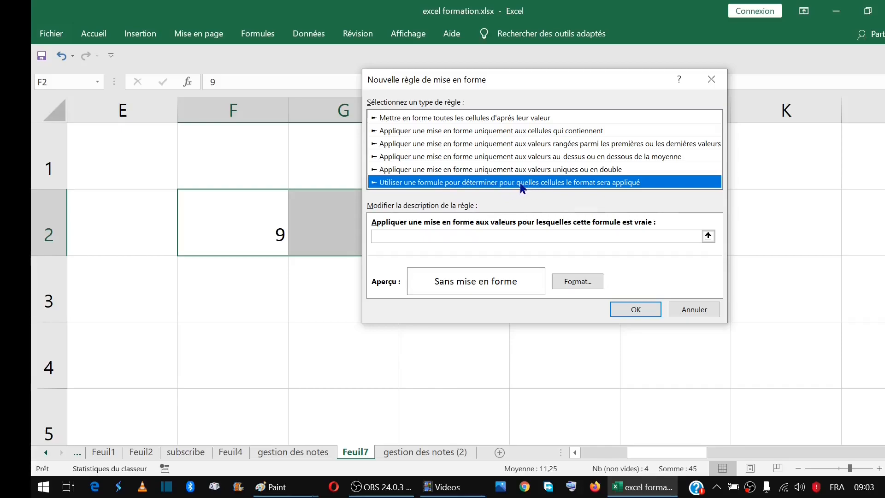
Enter =$F$2<10 as the rule's formula
left_click(535, 237)
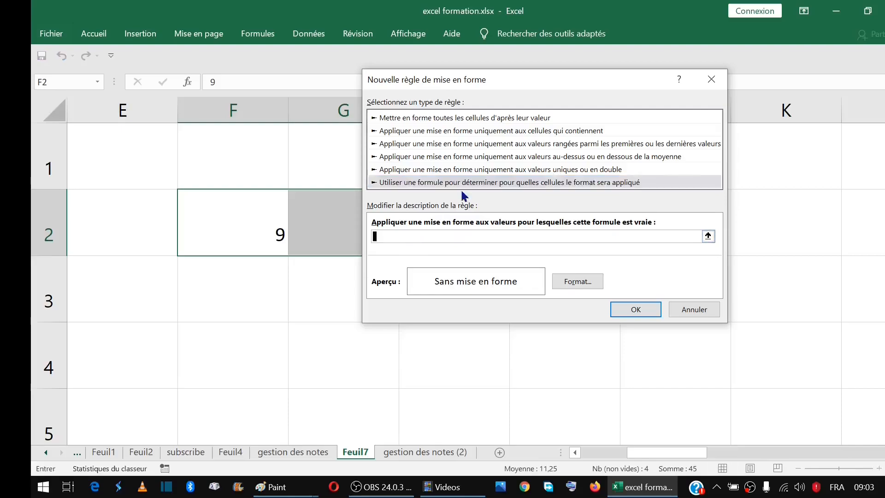
left_click_drag(535, 87, 582, 61)
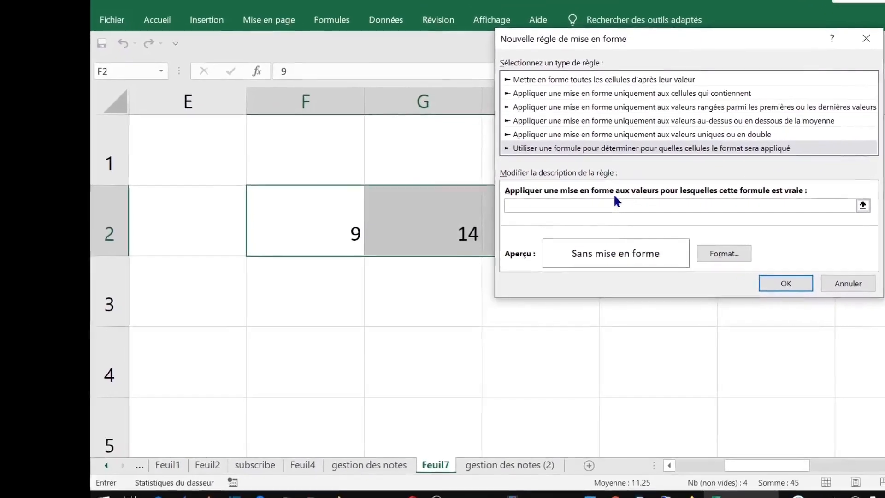
type("=")
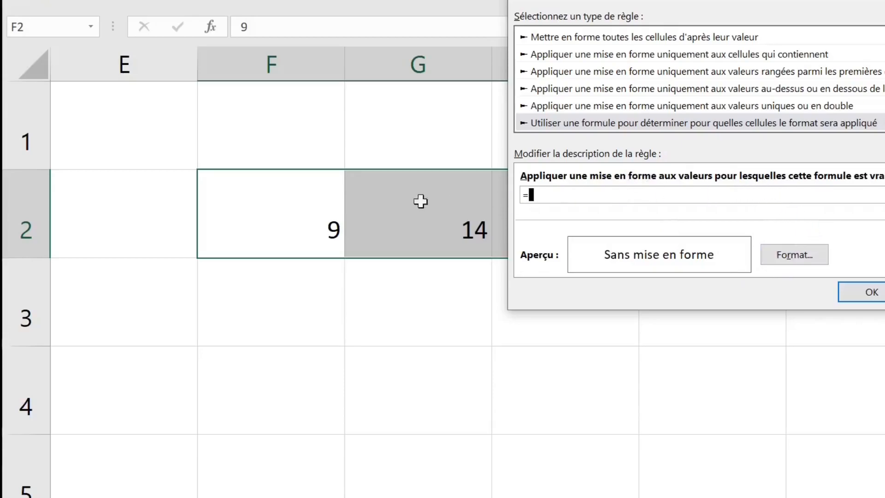
left_click(303, 211)
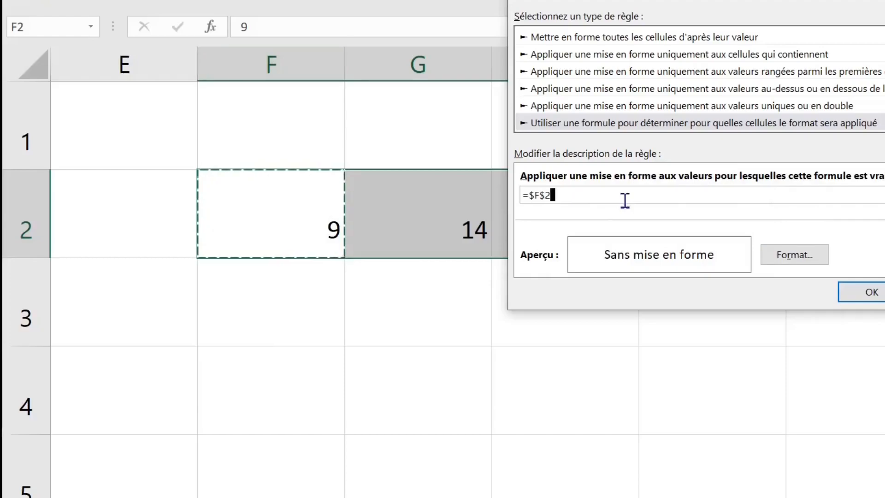
type("<10")
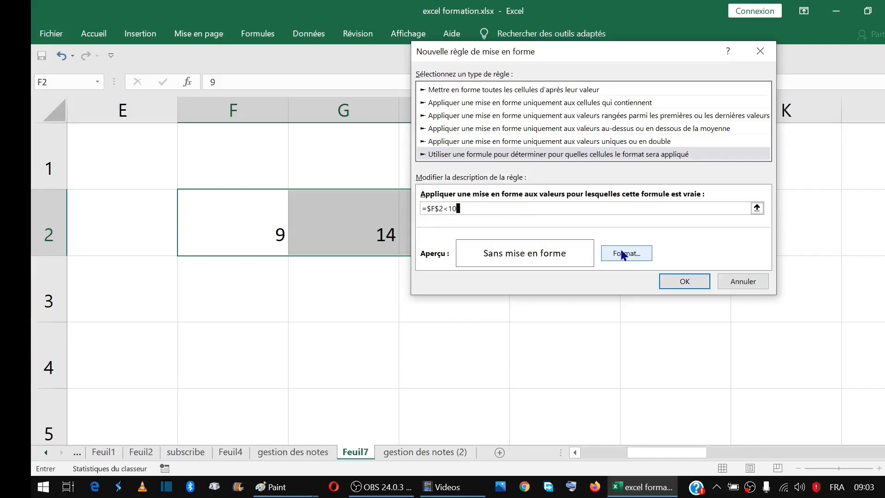
Set the rule's font format to bold (Gras) with white text
left_click(623, 255)
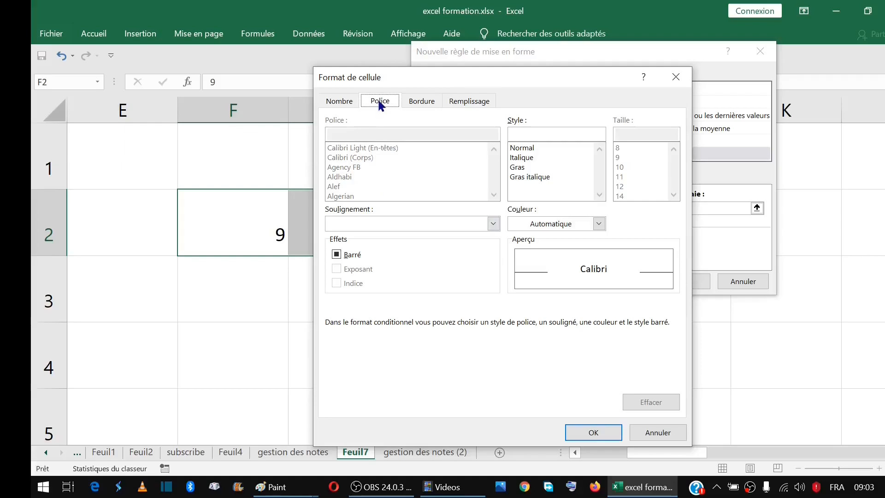
left_click(516, 168)
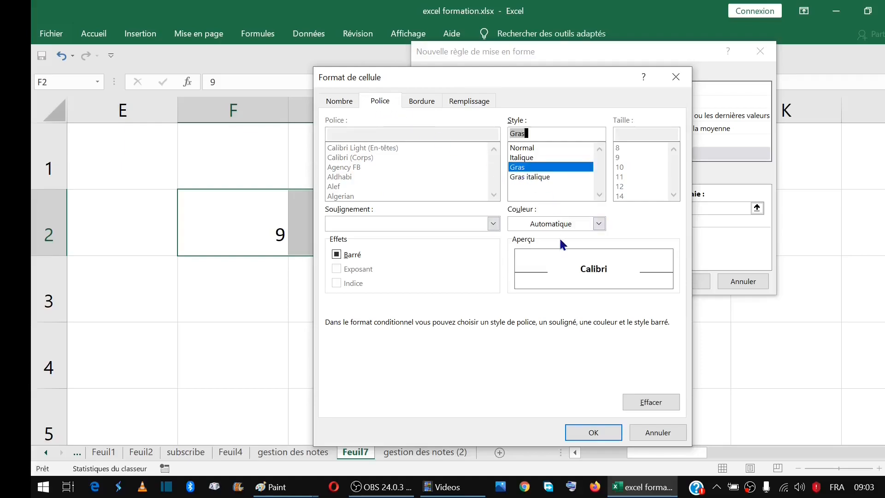
left_click(598, 225)
left_click(515, 272)
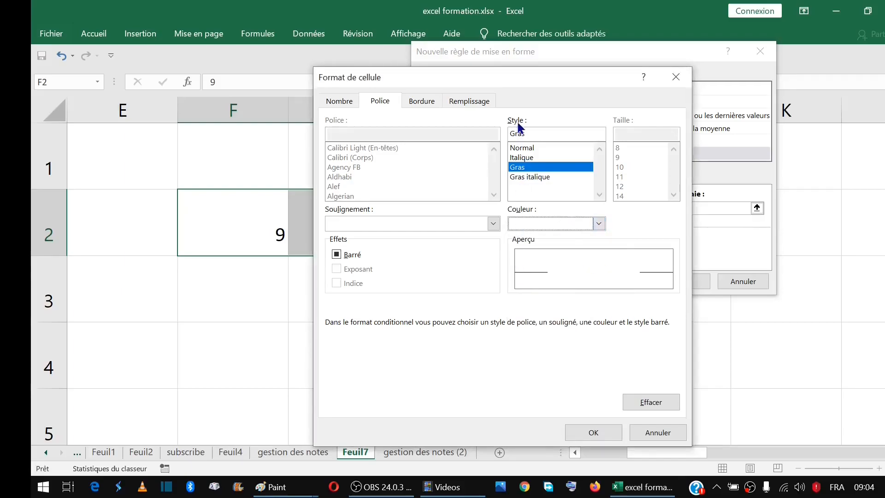
Set the rule's background fill to red and apply the rule to F2:I2
left_click(417, 103)
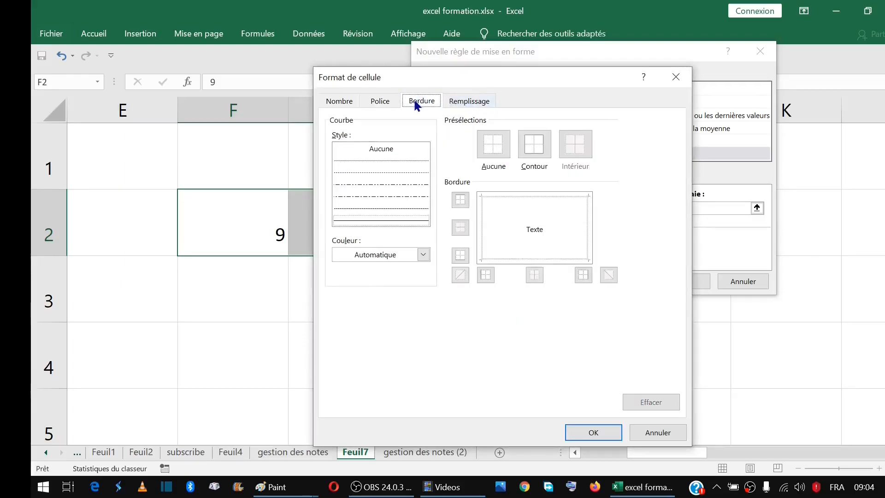
left_click(472, 103)
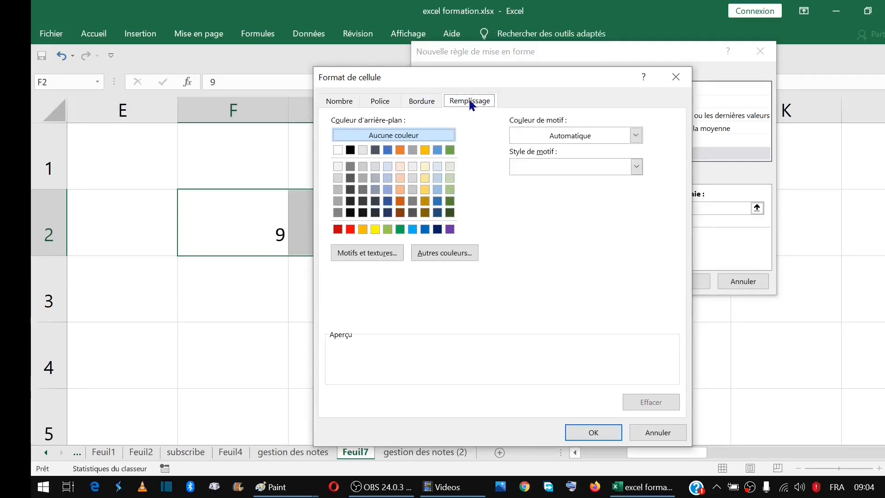
left_click(350, 229)
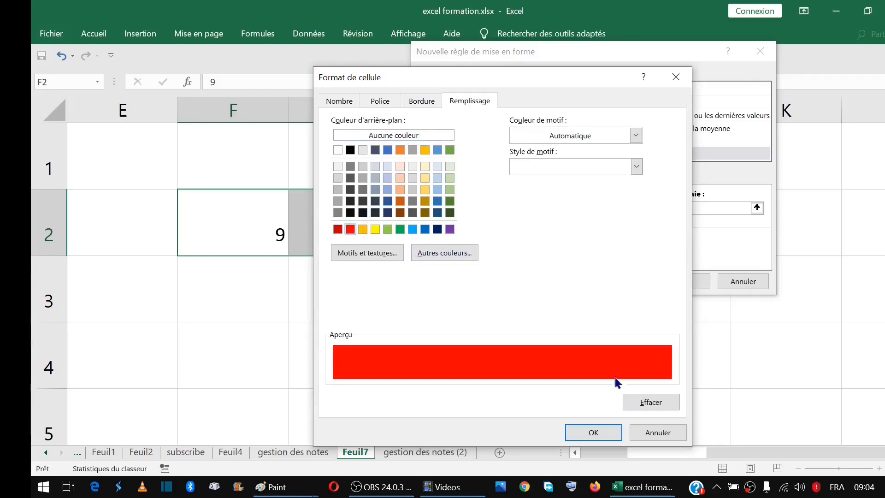
left_click(594, 432)
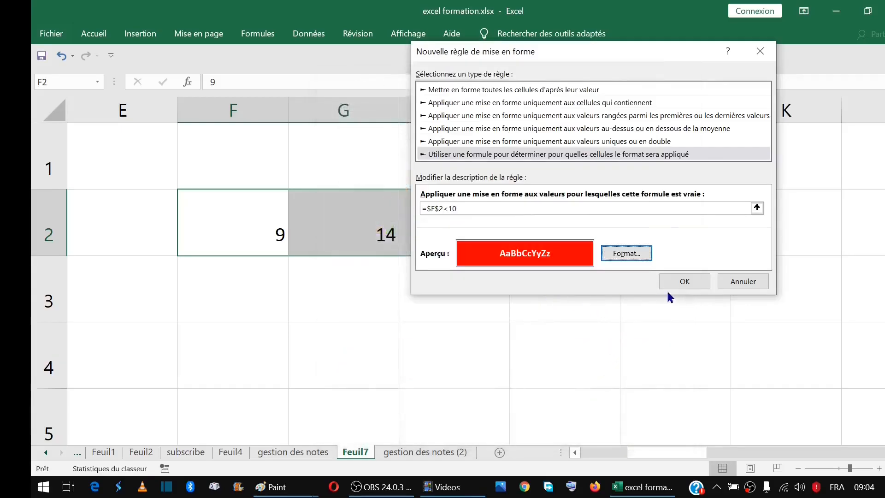
left_click(684, 282)
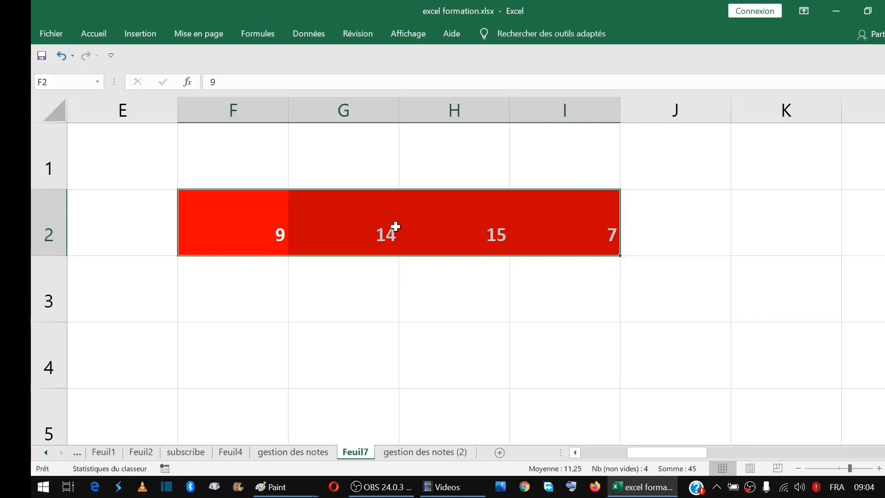
Check the conditional formatting on cells G2 and H2, and select the range F2:I2 again
left_click(372, 229)
left_click(461, 227)
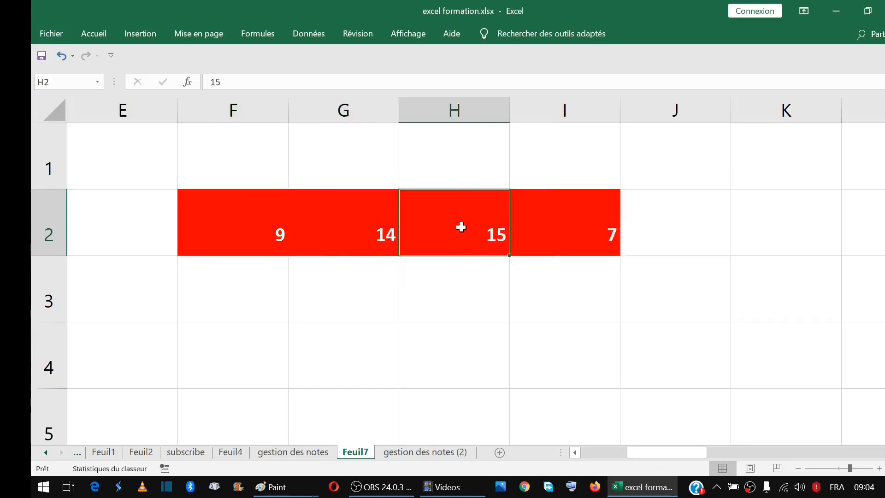
left_click_drag(258, 228, 533, 231)
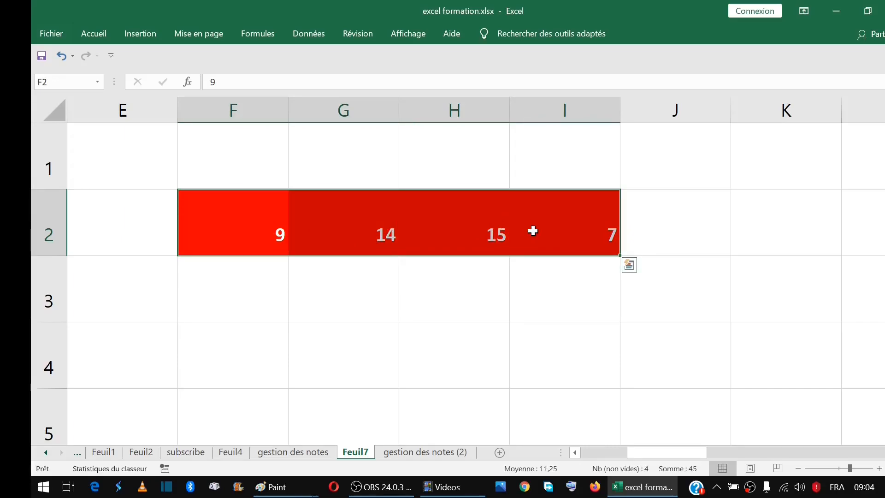
Open the conditional formatting rule applied to F2:I2 for editing from the rules manager
left_click(94, 35)
left_click(282, 263)
left_click_drag(240, 226, 543, 225)
left_click(93, 36)
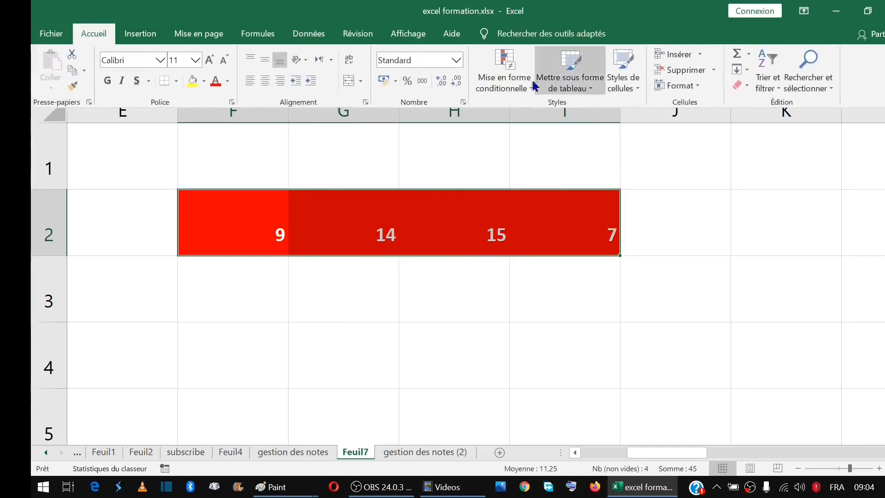
left_click(518, 86)
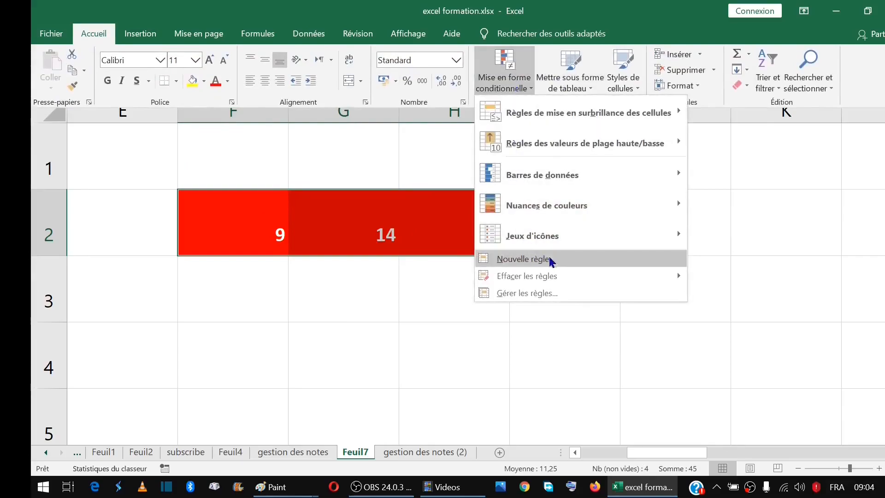
left_click(557, 292)
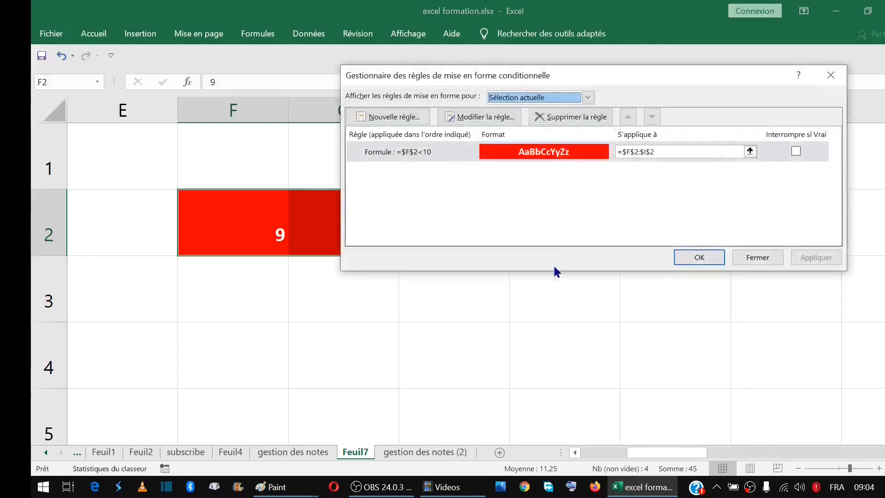
left_click_drag(585, 81, 551, 116)
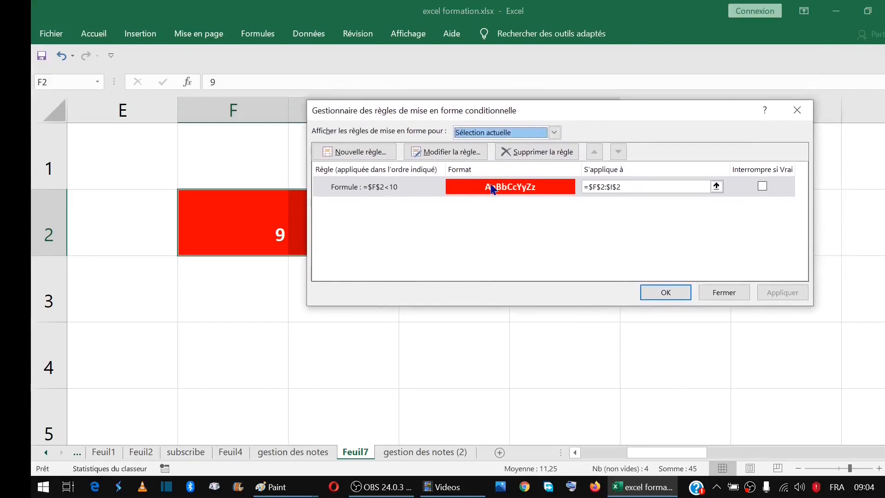
left_click(493, 189)
double_click(501, 191)
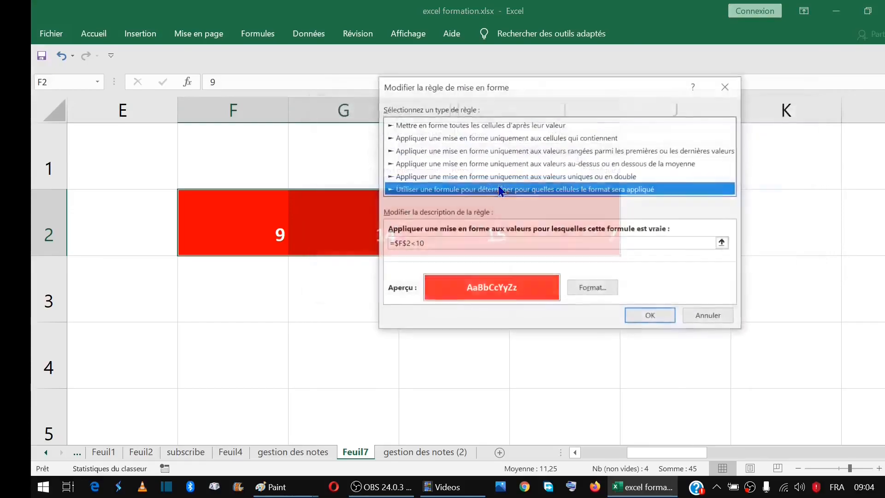
left_click_drag(569, 89, 592, 78)
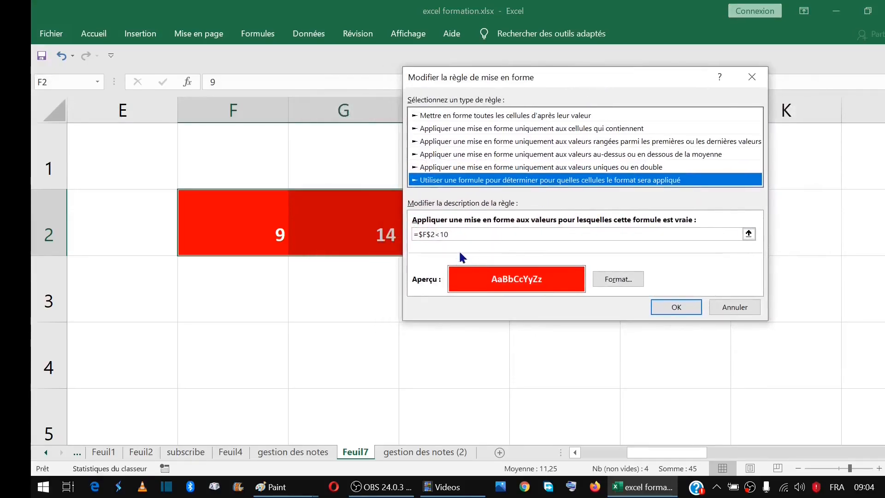
Remove both dollar signs from the cell reference in the rule's formula so it reads =F2<10
left_click(450, 234)
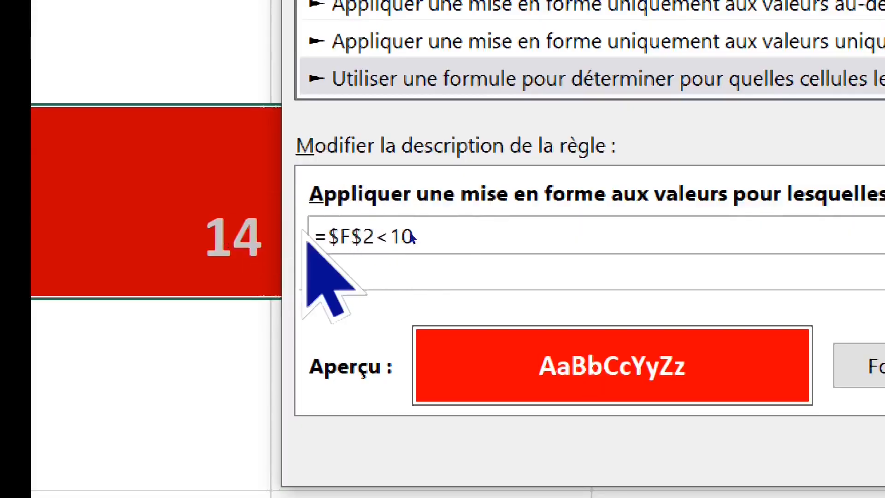
left_click_drag(371, 234, 338, 237)
left_click(339, 235)
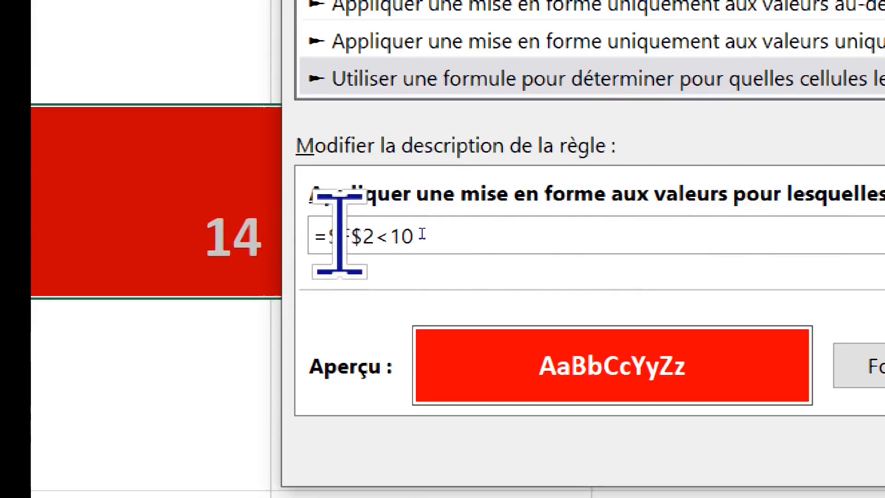
left_click(406, 234)
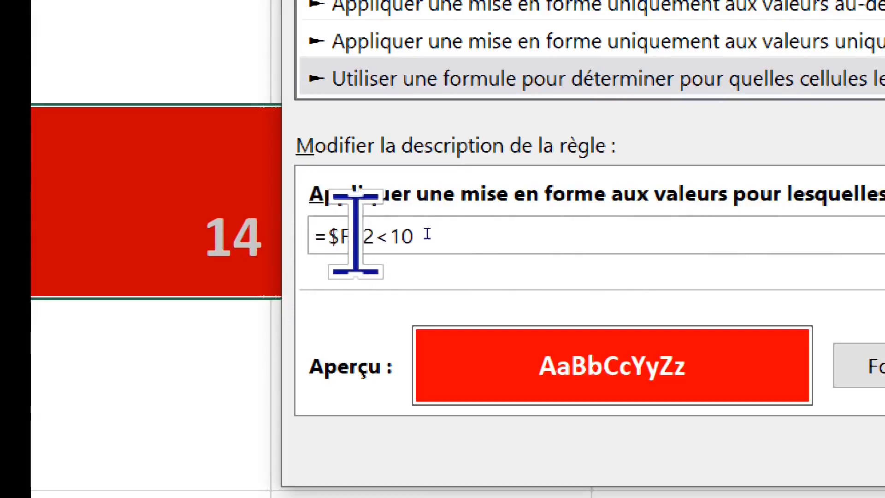
left_click_drag(356, 234, 376, 234)
left_click(275, 233)
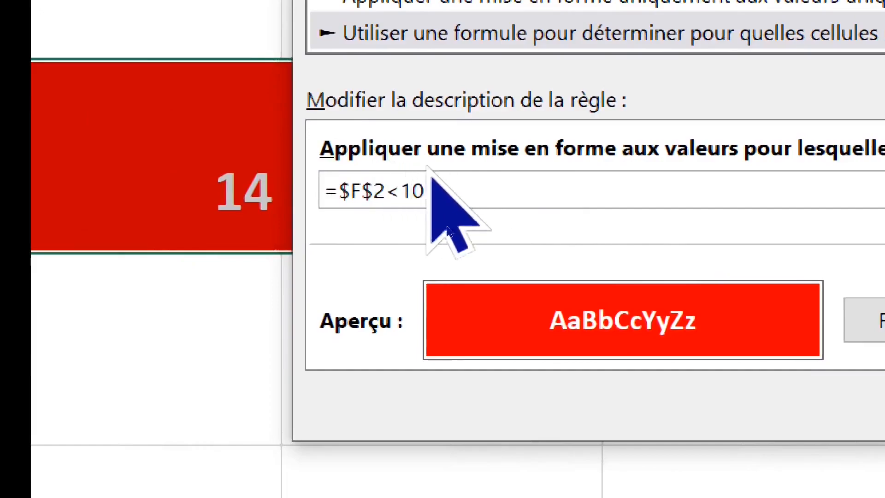
left_click(274, 187)
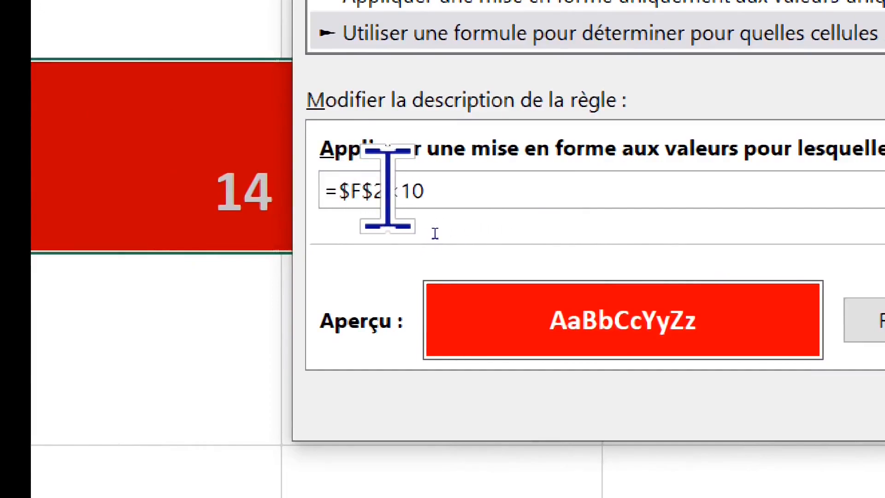
key("Delete")
key("Left")
key("BackSpace")
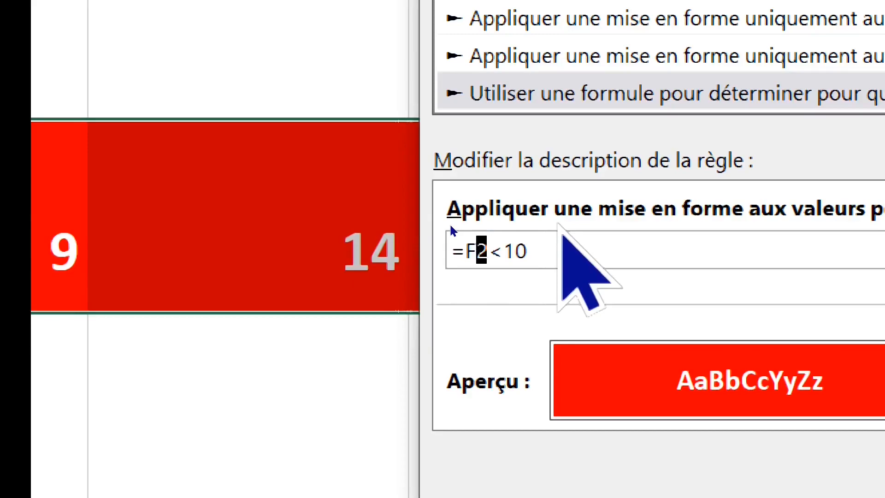
Cycle the F2 reference in the rule's formula through its absolute and mixed forms back to relative
key("F4")
key("F4")
key("F4")
key("F4")
key("F4")
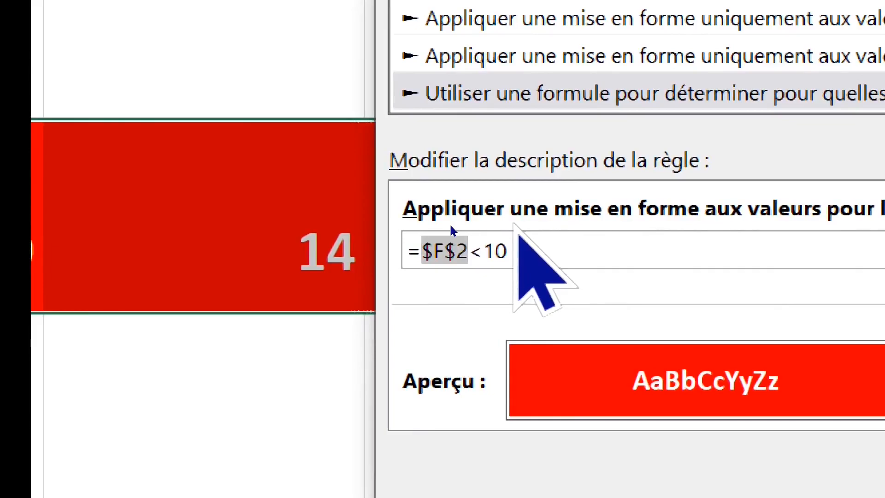
key("F4")
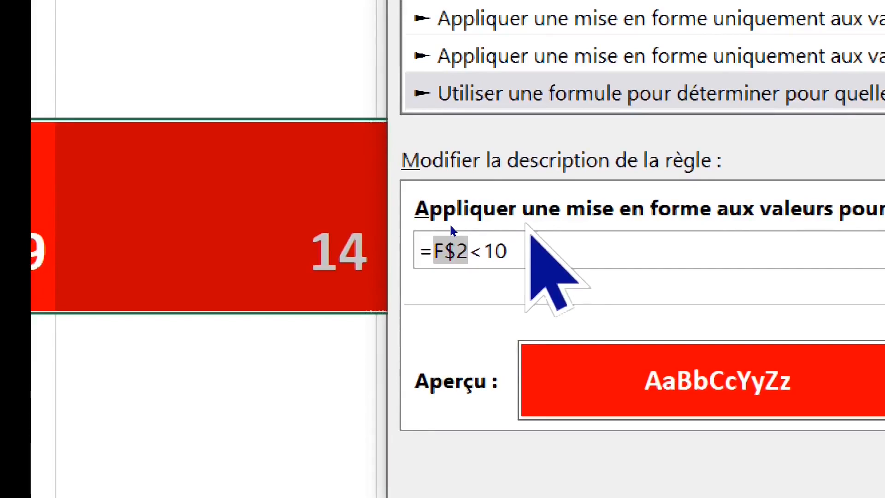
key("F4")
key("F4")
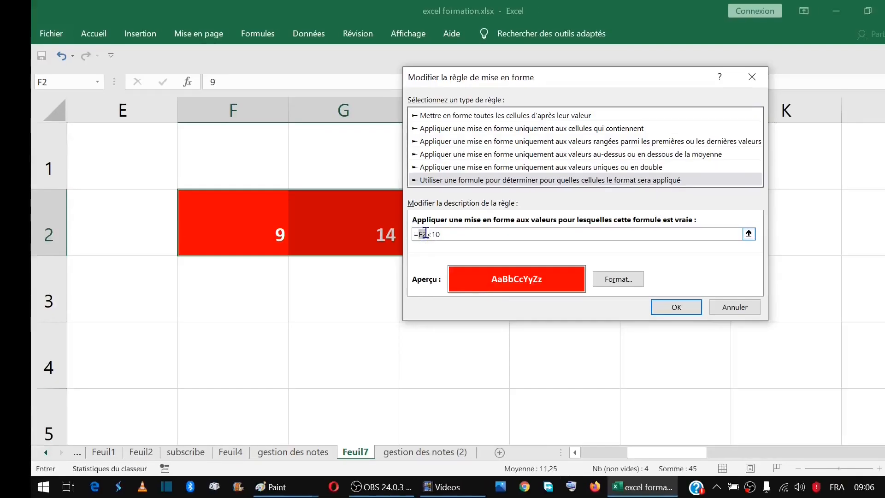
Apply the edited =F2<10 rule to F2:I2 and check the formatting on cells F2, G2 and I2
left_click(664, 306)
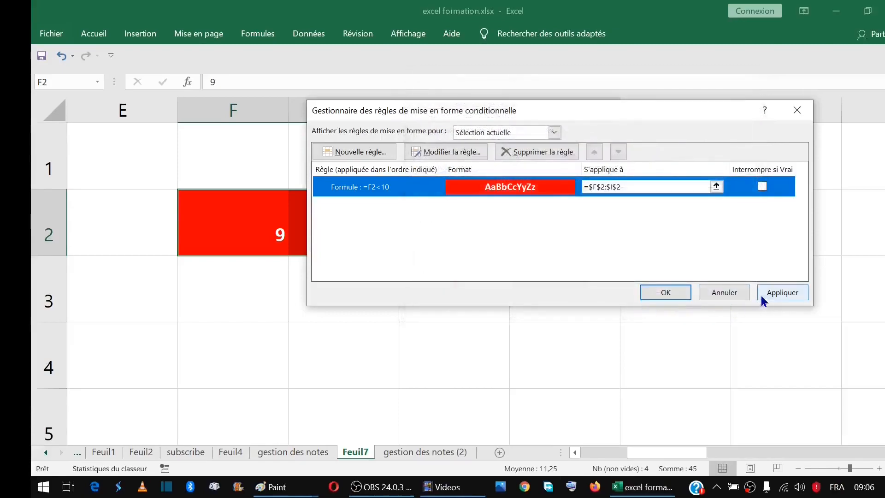
left_click(779, 294)
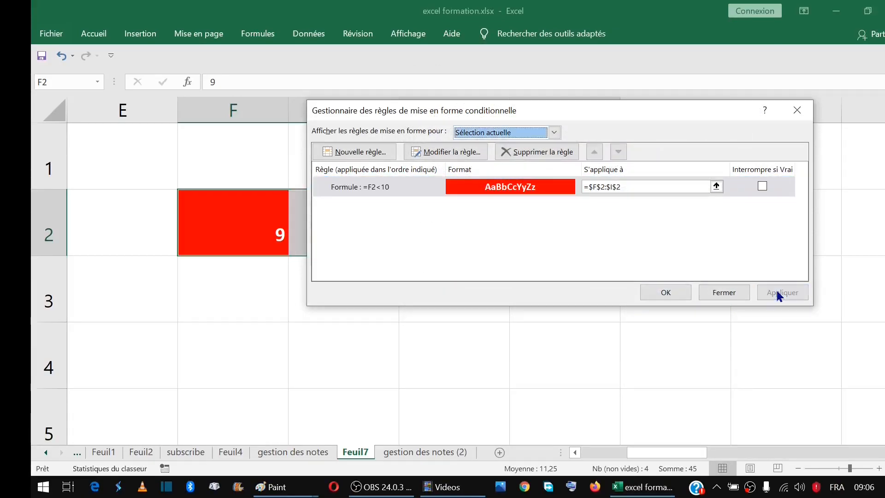
left_click(676, 294)
left_click(454, 302)
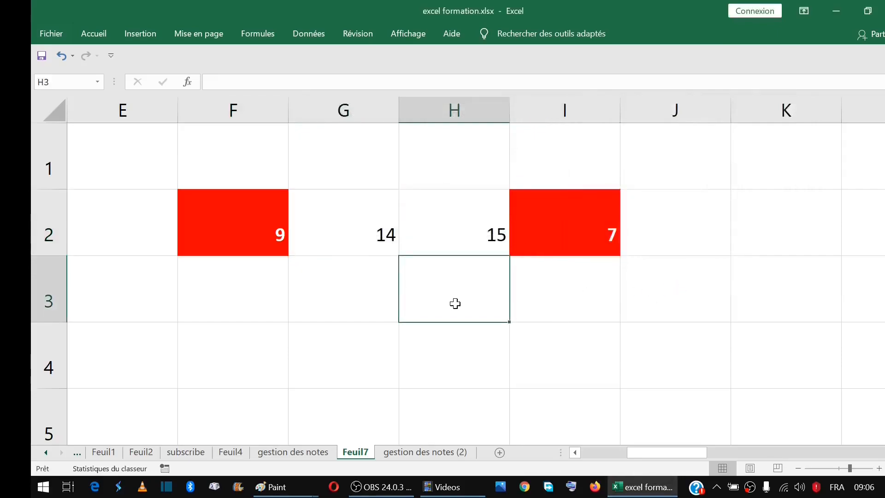
left_click(267, 228)
left_click(323, 229)
left_click(272, 228)
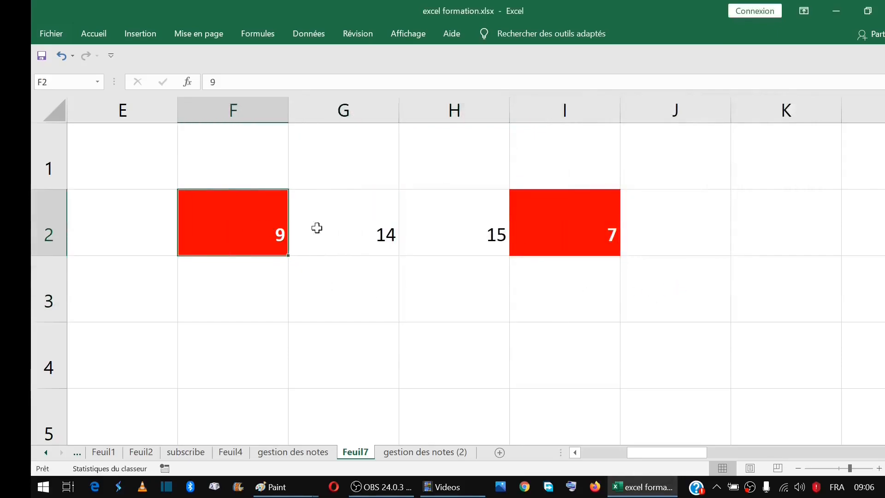
left_click(551, 223)
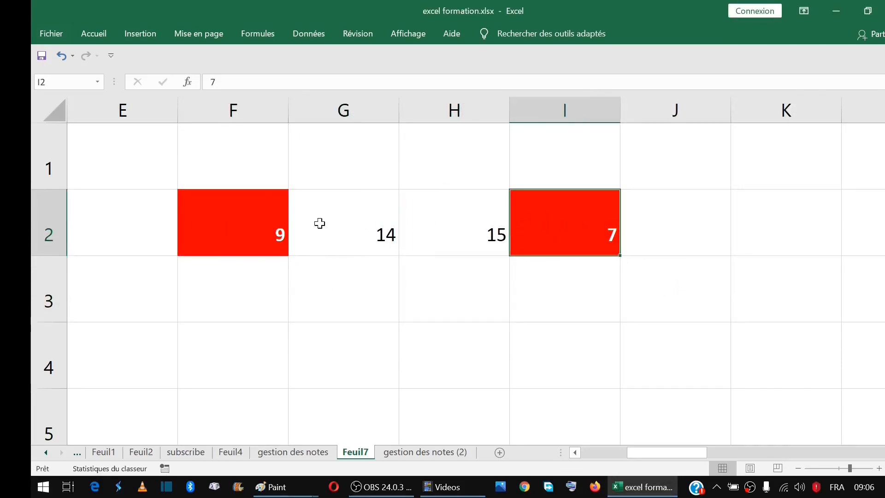
Enter 9 in cell H2 and 17 in cell I2 to test the conditional formatting
left_click(479, 227)
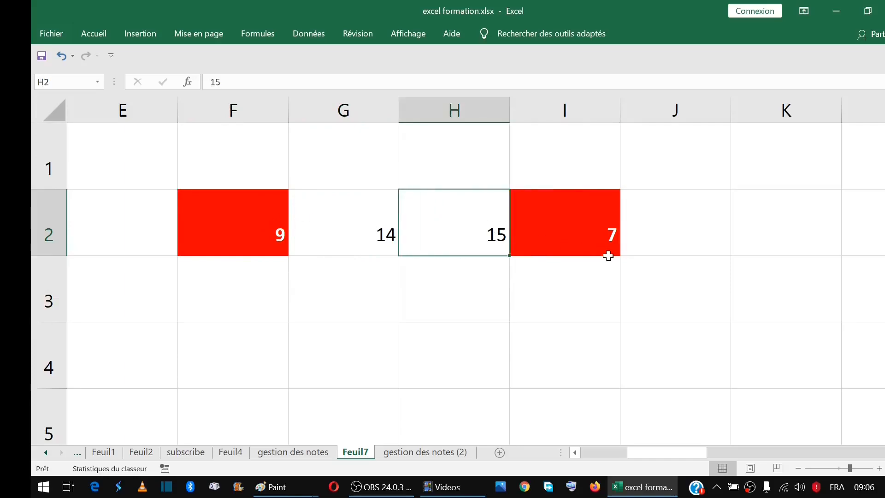
type("9")
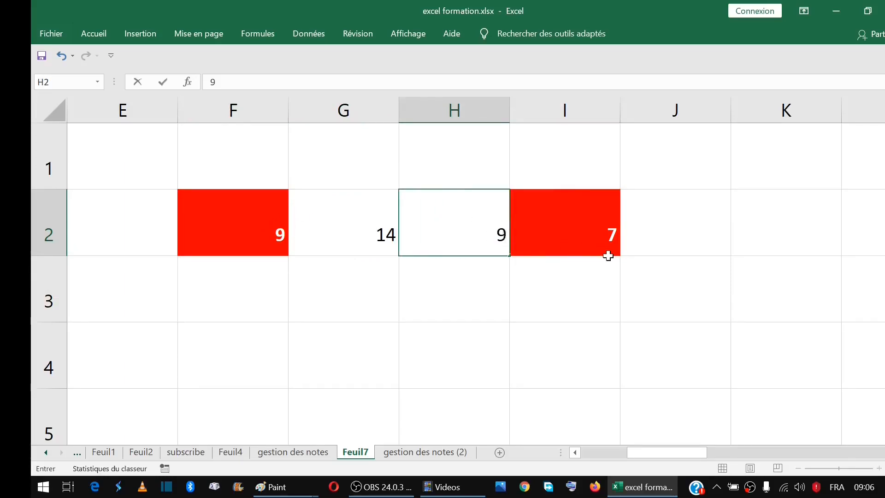
key("Return")
left_click(563, 241)
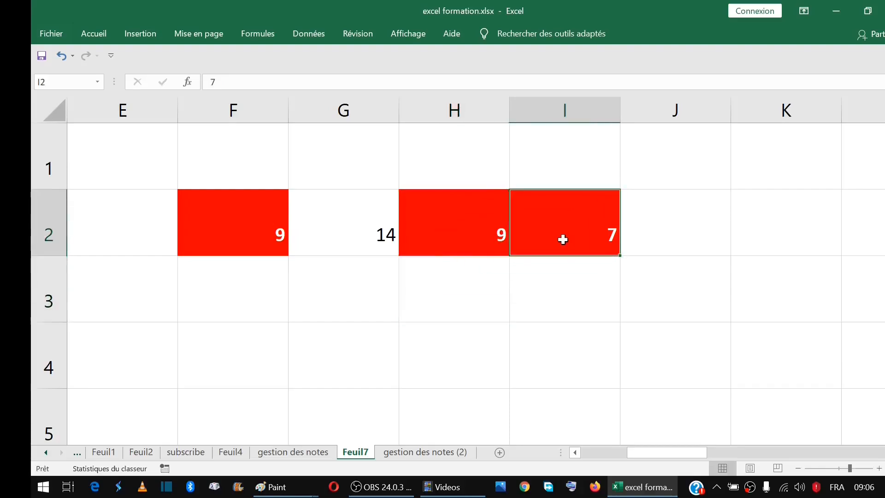
type("17")
key("Return")
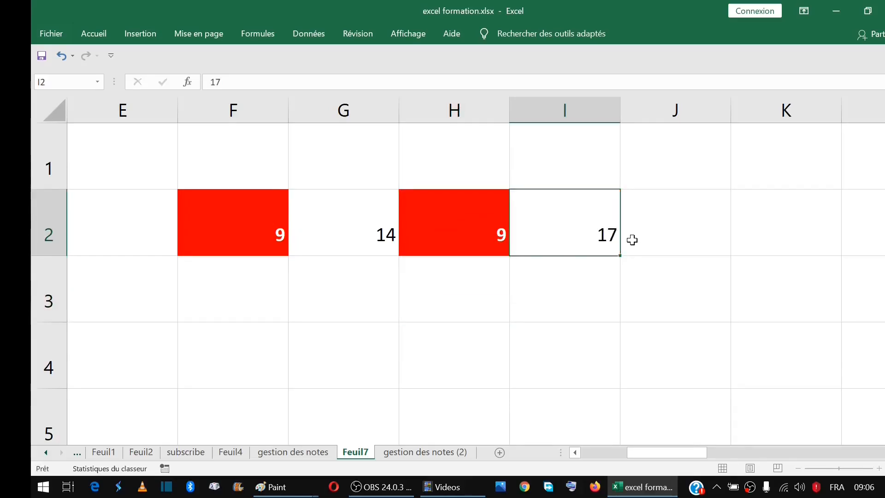
Fill the range F2:I2 with light green and add all borders (Toutes les bordures) to its cells
left_click_drag(253, 229, 554, 227)
left_click(438, 287)
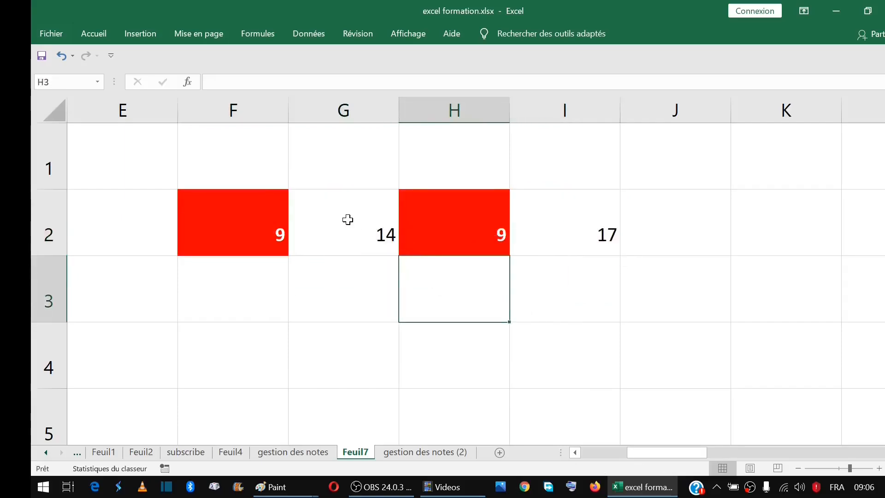
left_click(347, 220)
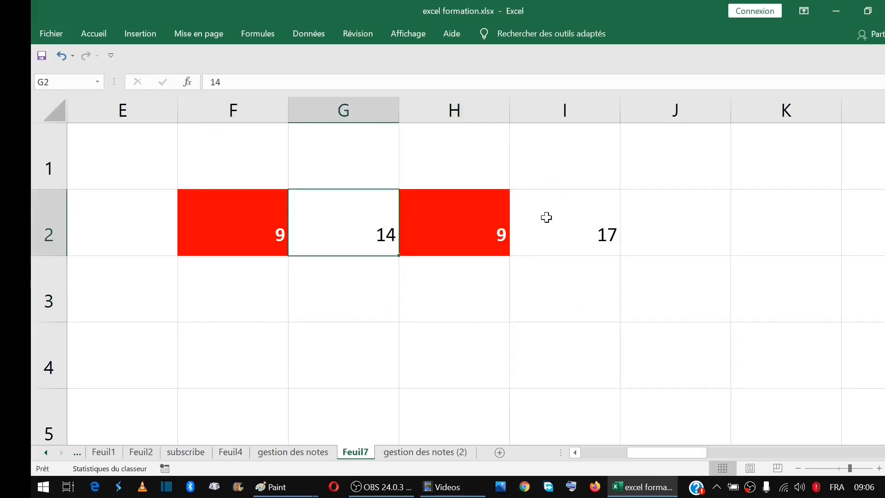
left_click_drag(237, 217, 544, 220)
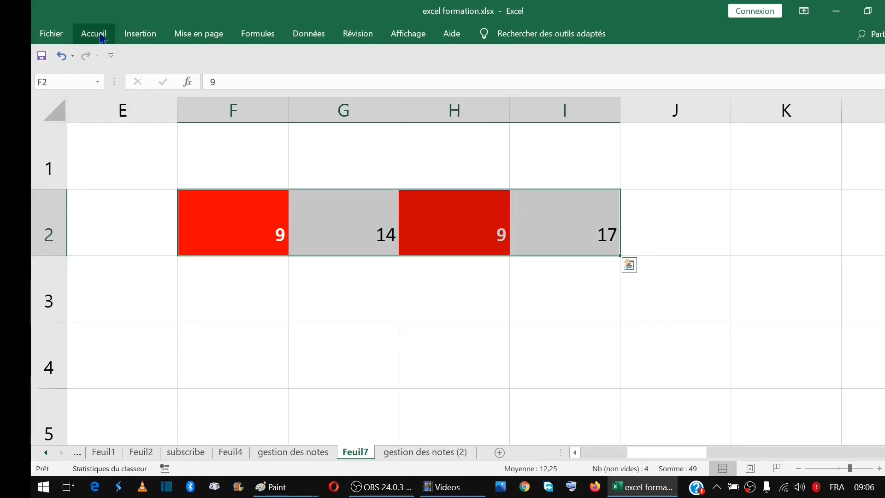
left_click(100, 36)
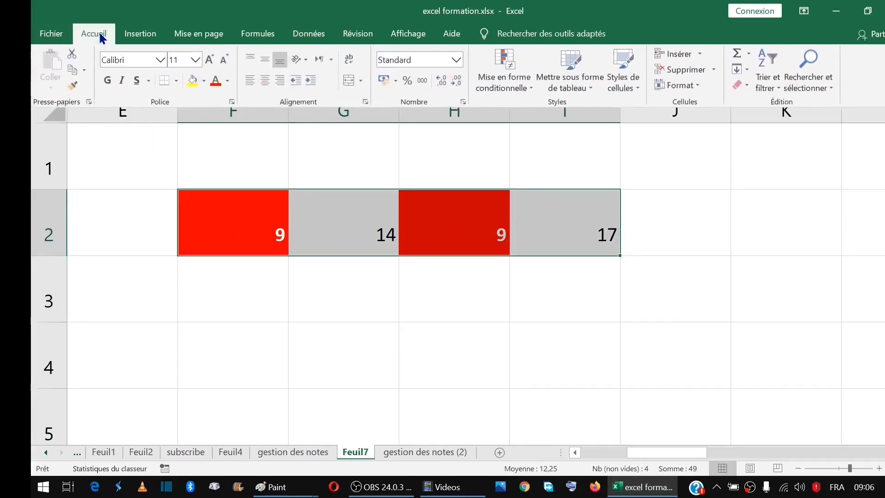
left_click(205, 83)
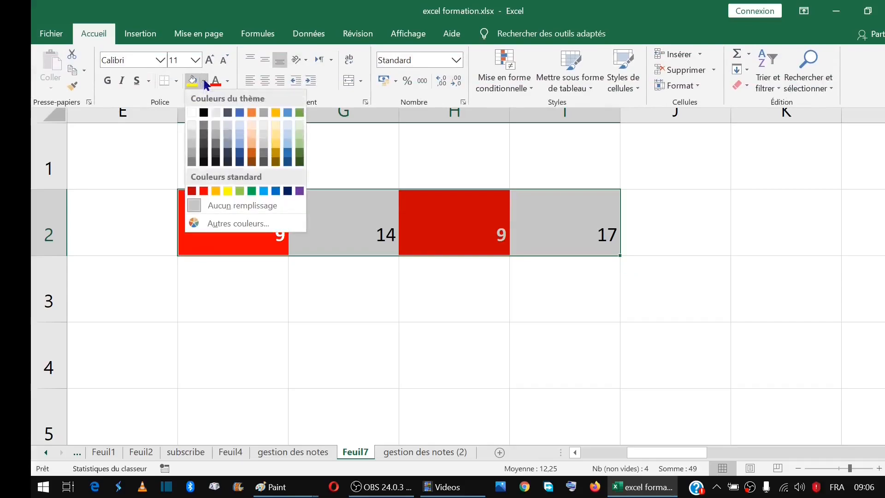
left_click(240, 191)
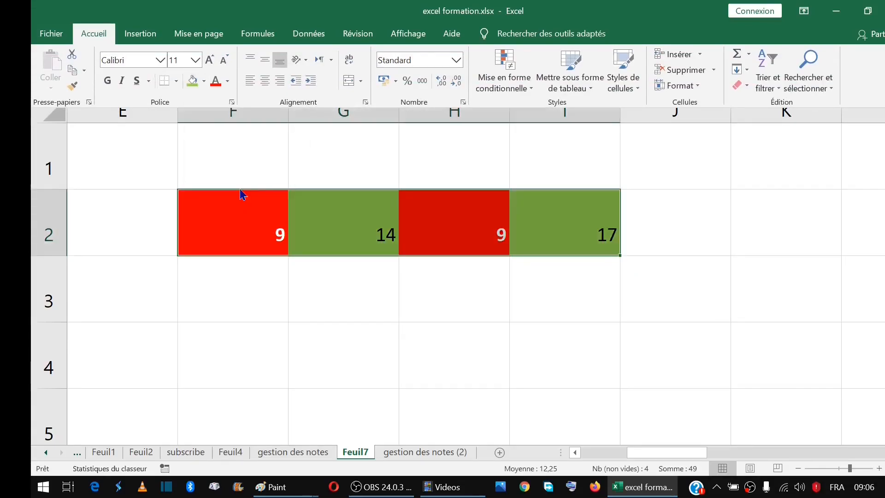
left_click(177, 81)
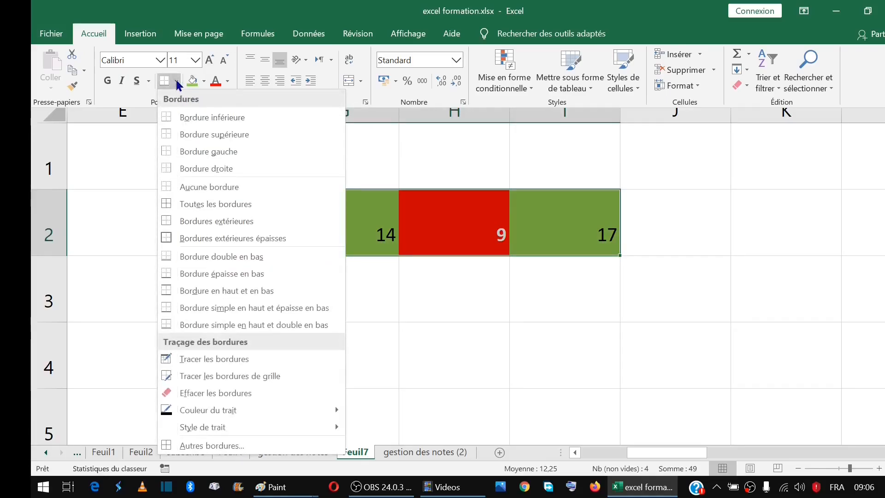
left_click(209, 203)
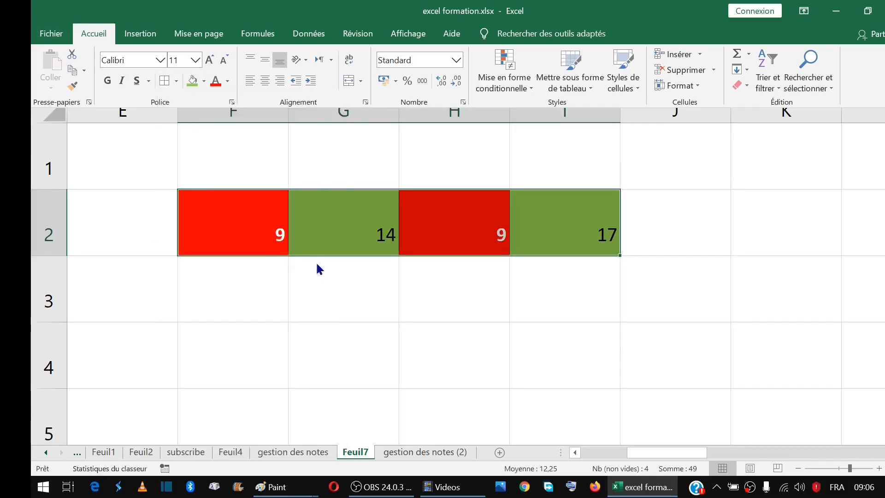
Check the formatting of H2 and G2, and enter 4 in cell F2 to test the rule
left_click(460, 231)
left_click(338, 233)
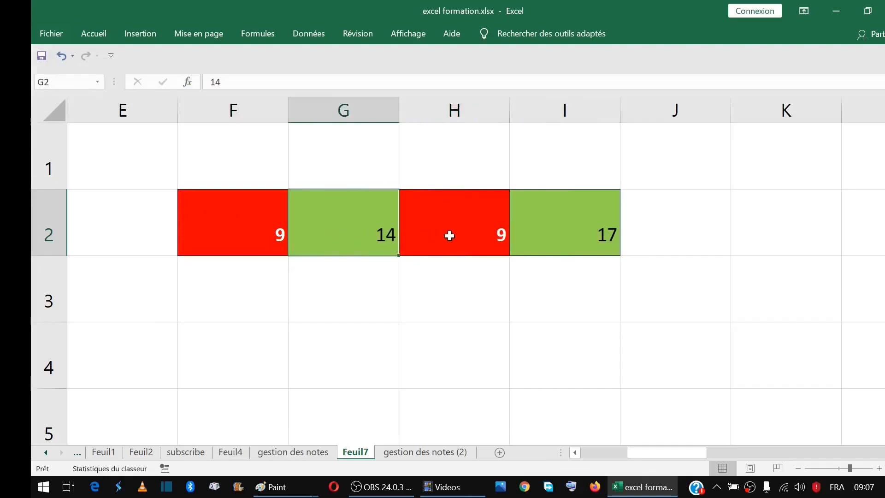
left_click(264, 233)
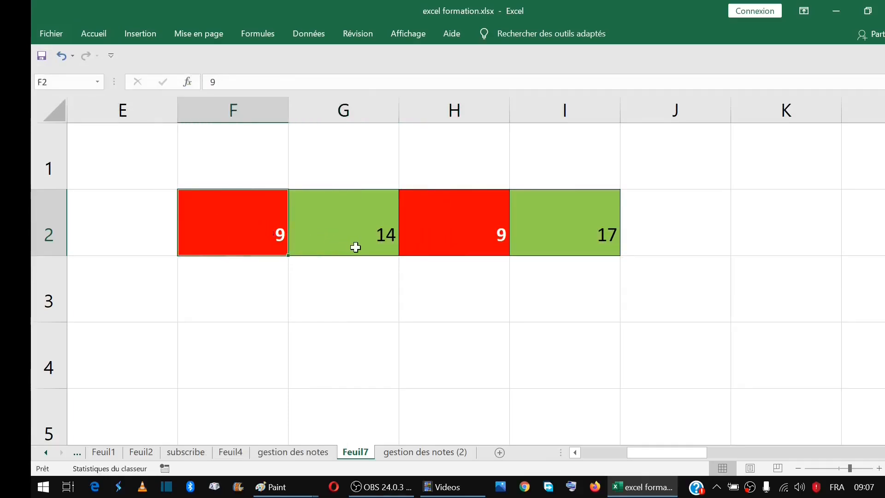
type("4")
key("Return")
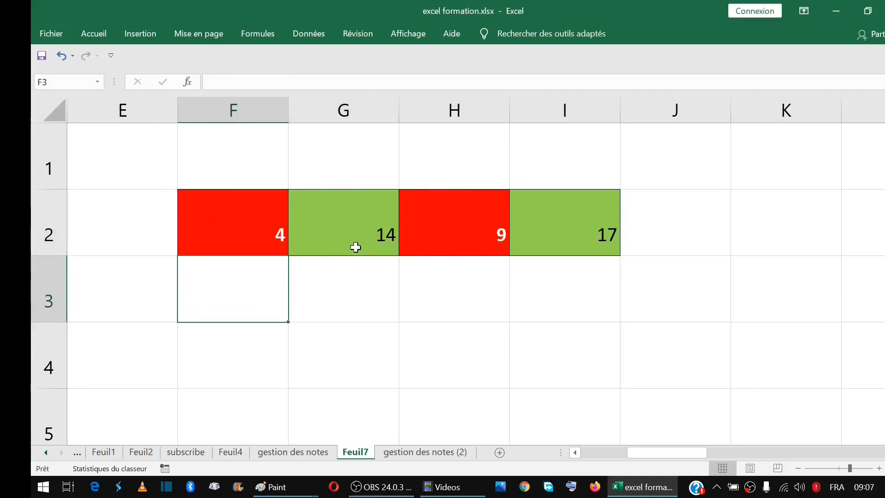
Enter 20 in cell F2 to test the rule and check the formatting across F2:I2
left_click(244, 231)
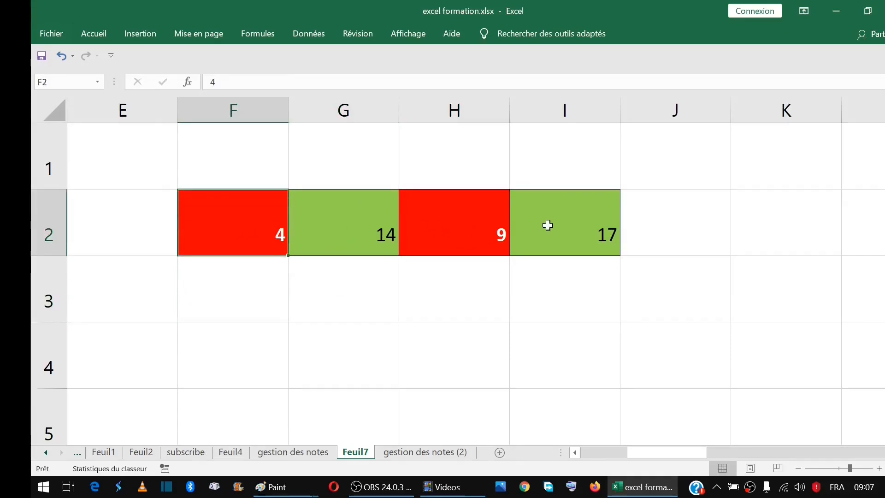
left_click_drag(571, 225, 323, 226)
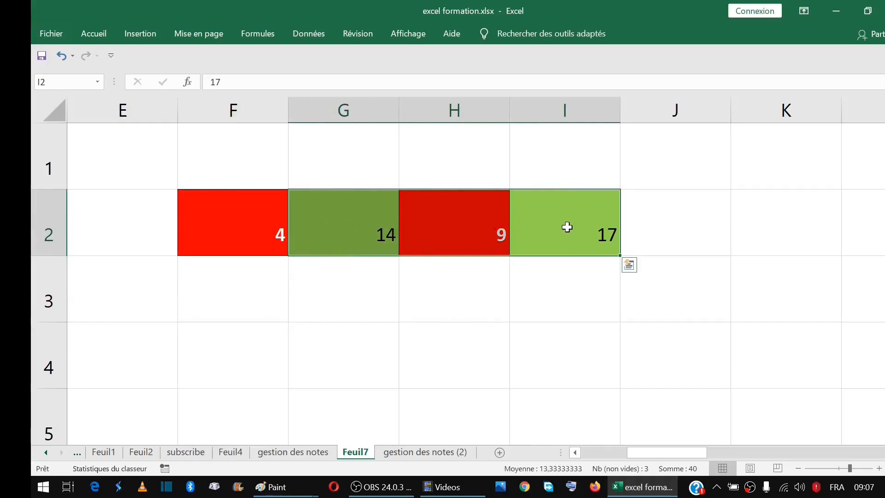
left_click(369, 228)
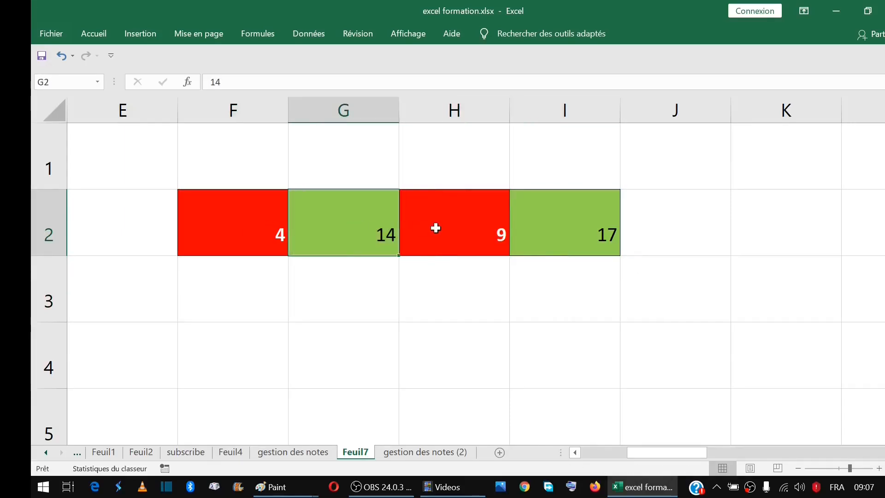
left_click(275, 223)
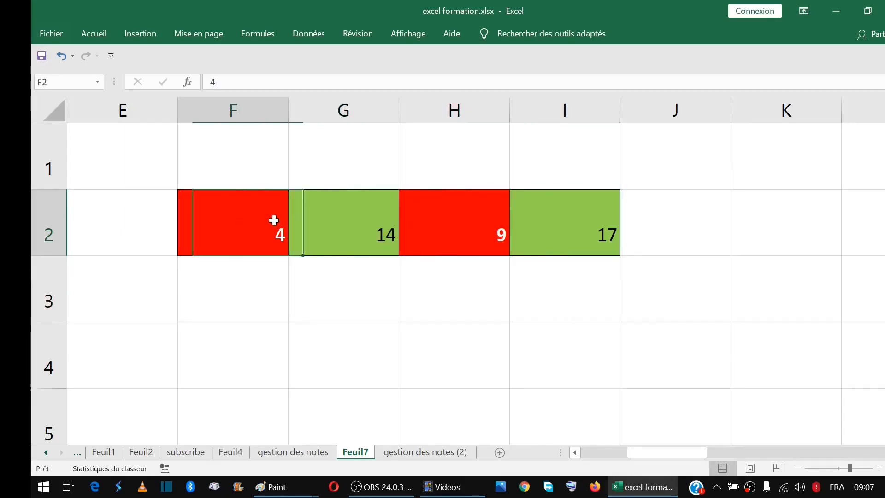
type("20")
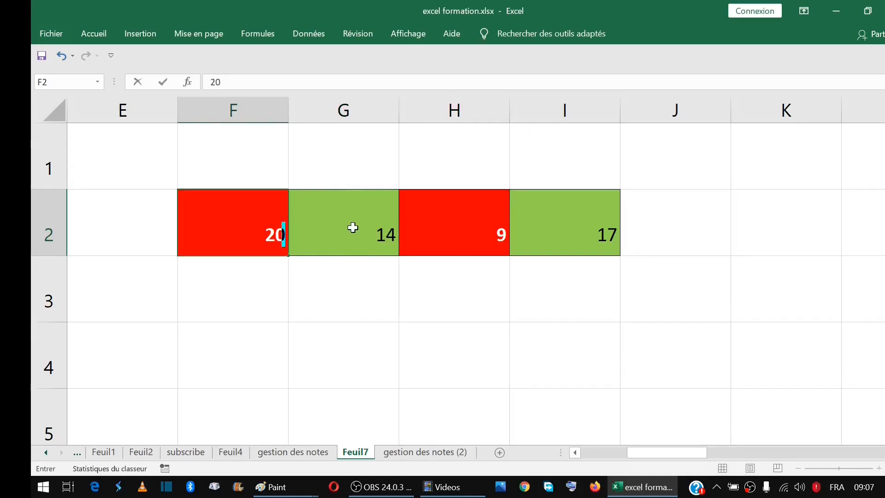
key("Return")
left_click_drag(253, 227, 565, 224)
left_click(482, 225)
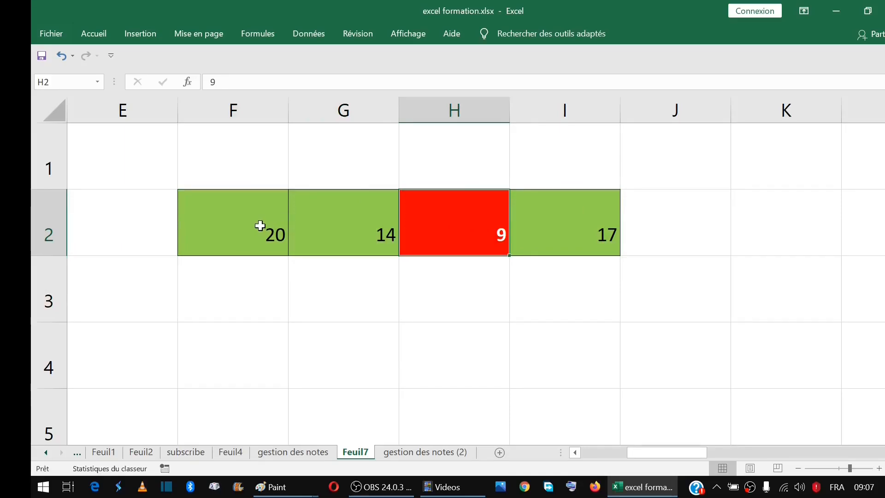
Correct the exemple 1 description in B11 to read "les valeurs positives en vert et les valeurs négatives en rouge"
left_click(148, 224)
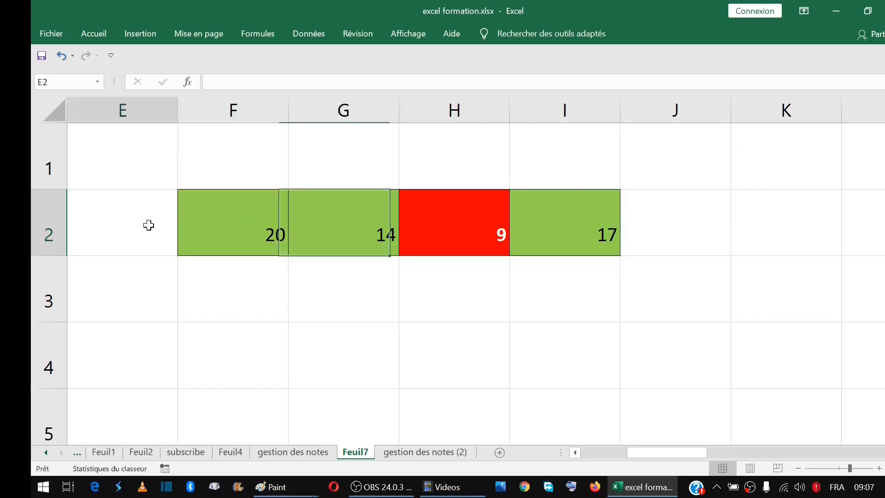
key("ctrl+Left")
key("ctrl+Down")
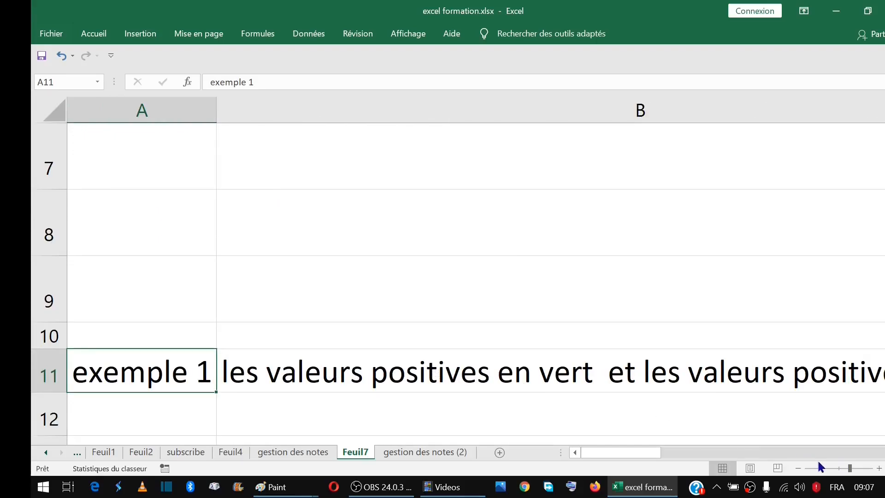
left_click(799, 468)
left_click(800, 468)
left_click(799, 468)
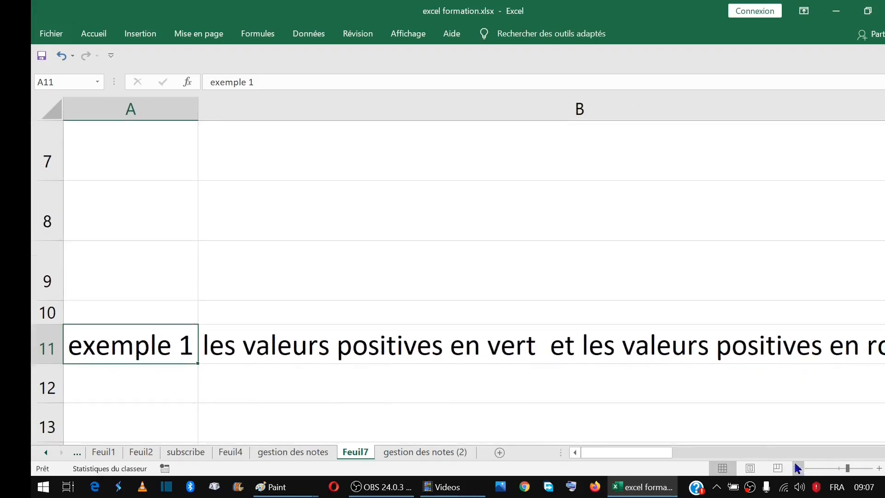
left_click(249, 350)
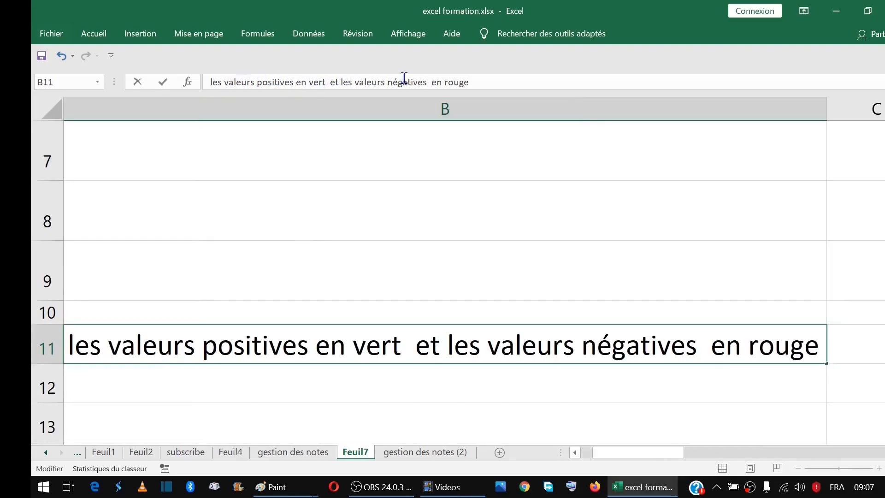
left_click(504, 293)
left_click(527, 343)
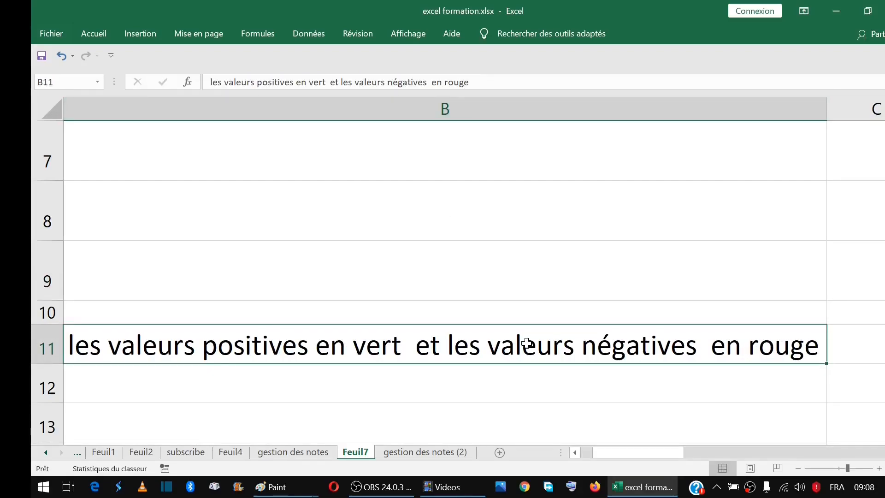
Enter the random-number formula =ALEA.ENTRE.BORNES(-10;10) in cell E11
key("Right")
key("Right")
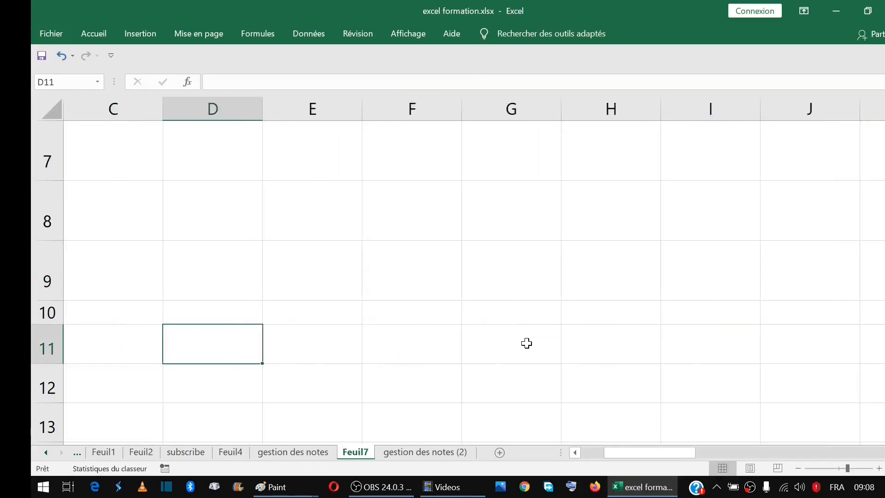
double_click(330, 344)
key("Tab")
left_click_drag(351, 344, 644, 166)
scroll(321, 344, "down", 1)
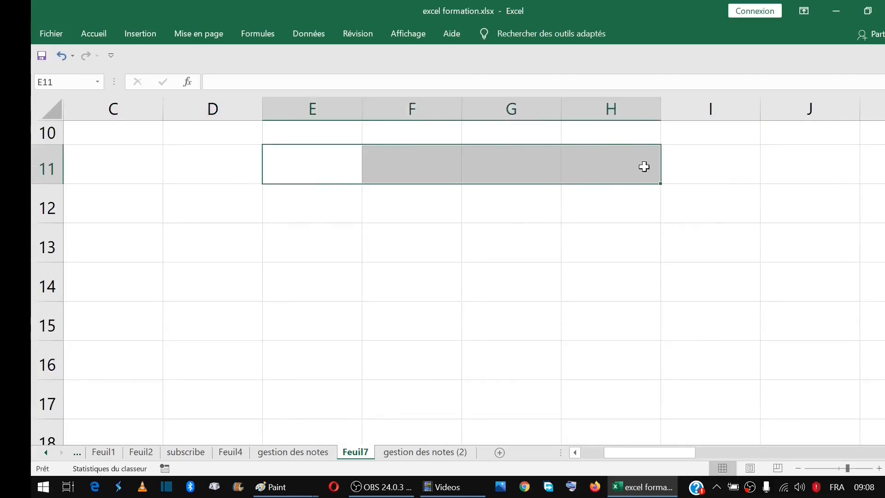
type("=a")
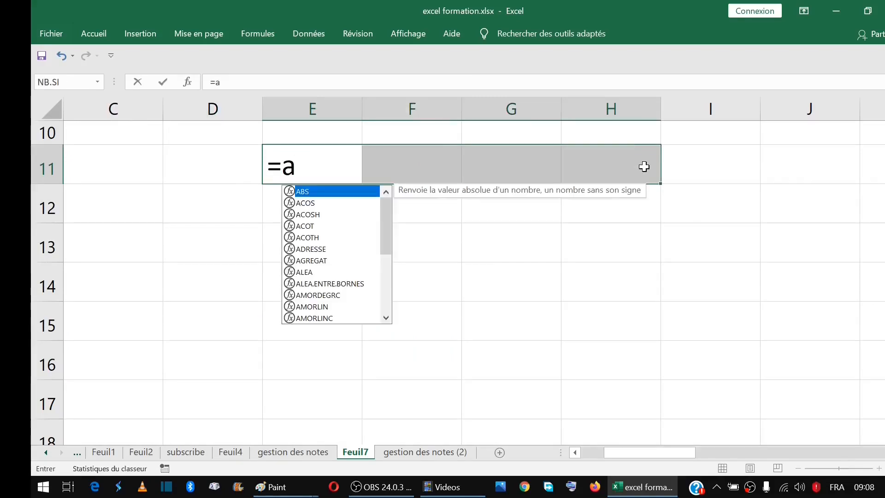
type("lea")
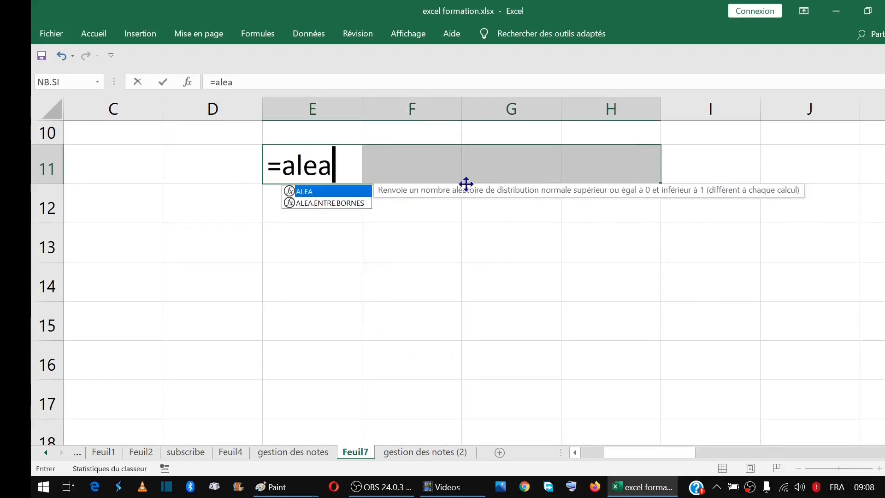
left_click(331, 204)
double_click(323, 202)
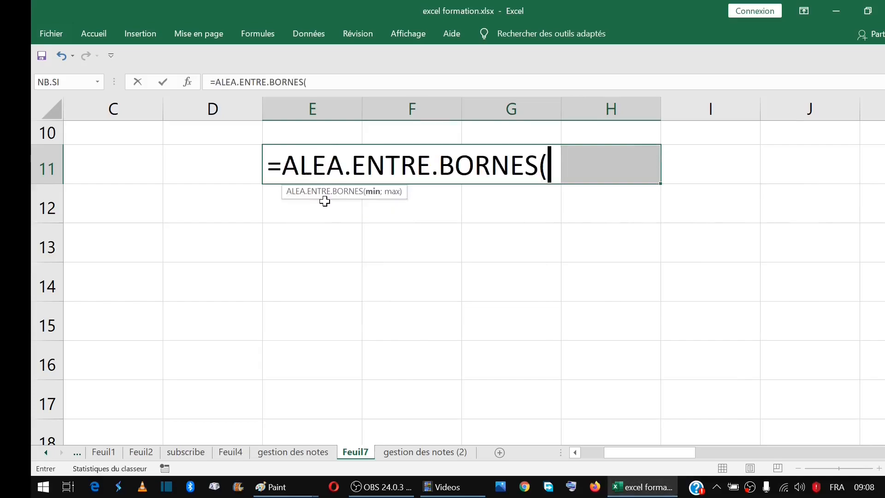
type("-10:")
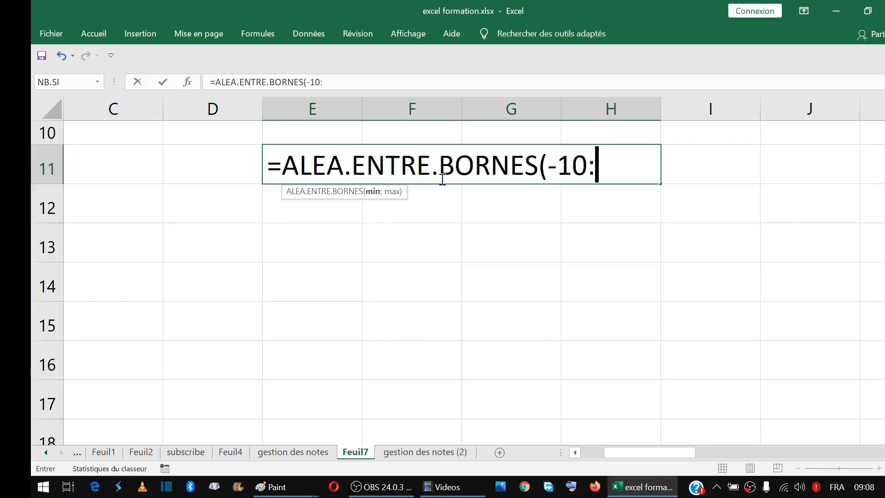
key("BackSpace")
type(";")
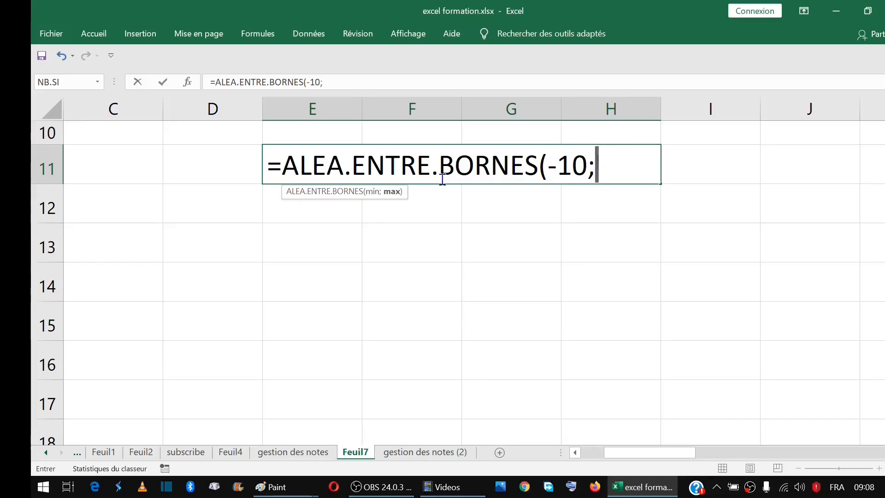
type("10)")
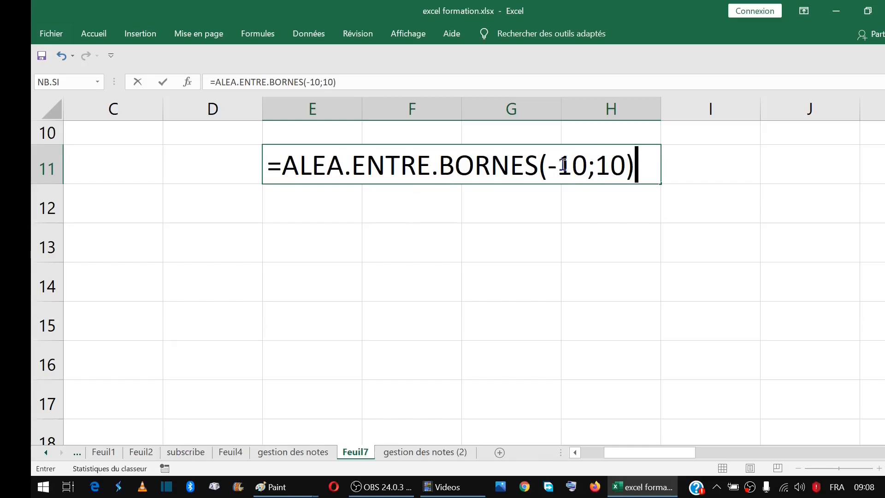
key("Return")
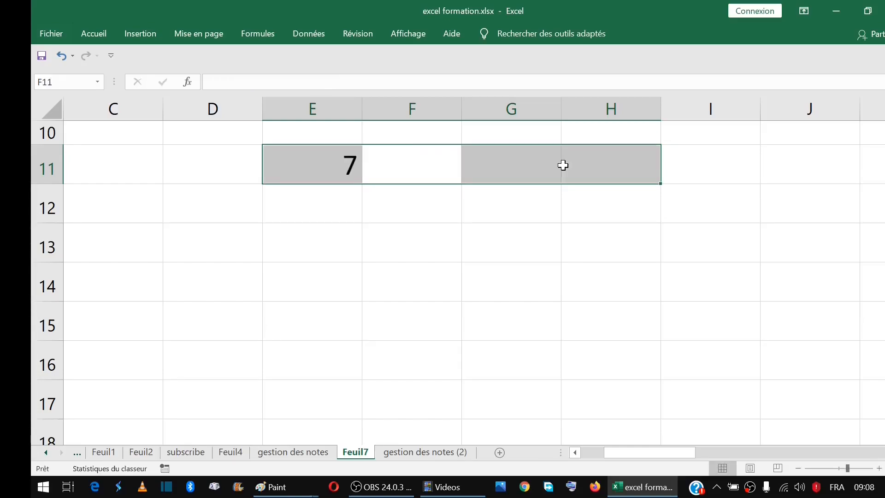
Fill the E11 formula across row 11 through cell I11
left_click(317, 170)
left_click_drag(363, 185, 725, 185)
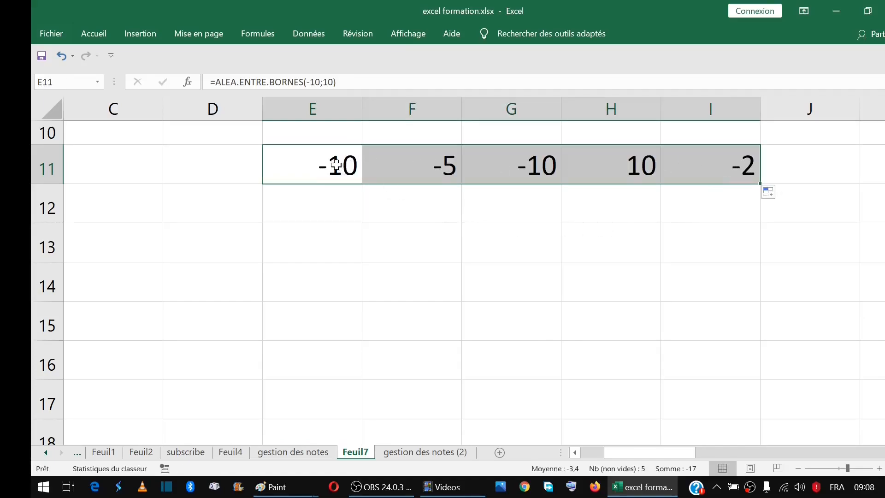
left_click_drag(425, 165, 710, 168)
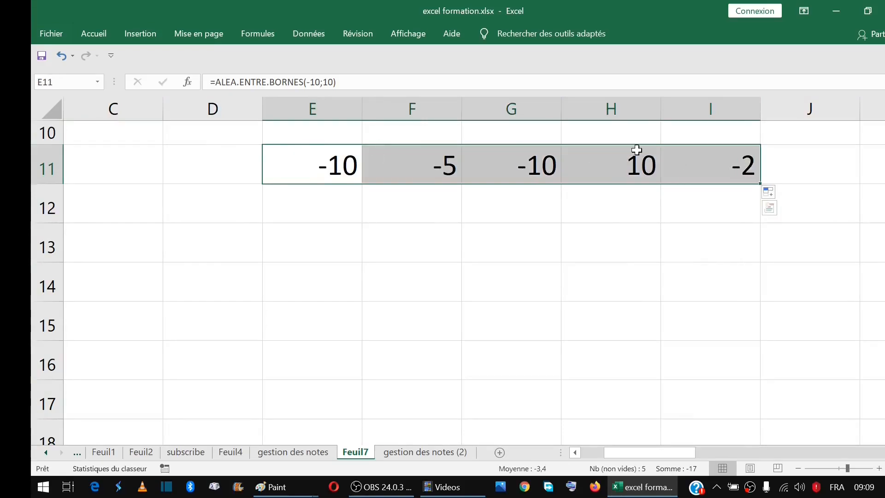
Start a new conditional formatting rule for E11:I11 that uses a formula to determine which cells to format
left_click(98, 37)
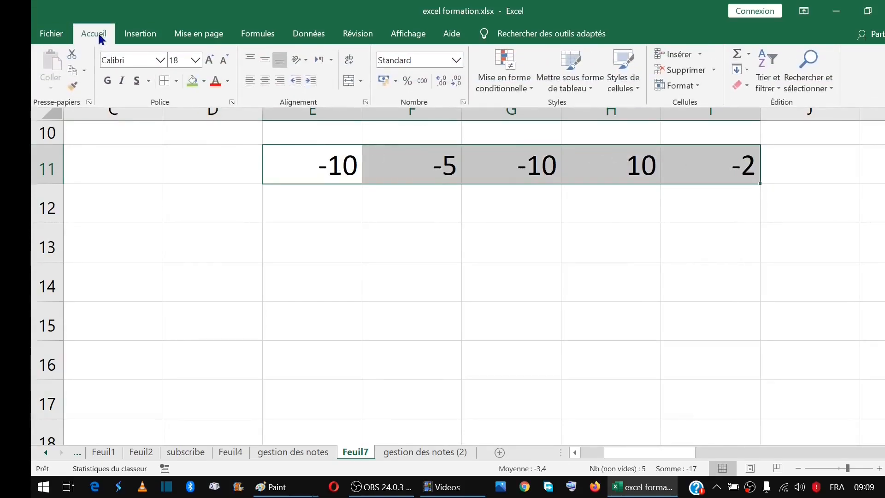
left_click(531, 92)
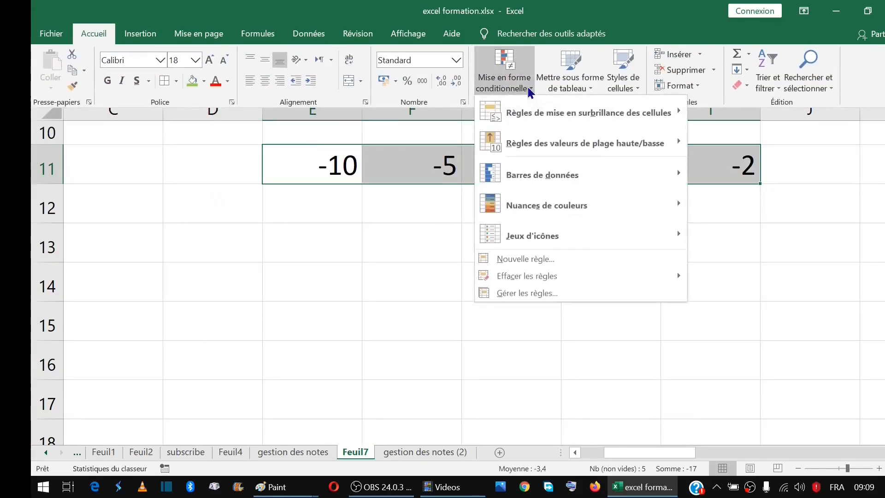
left_click(542, 299)
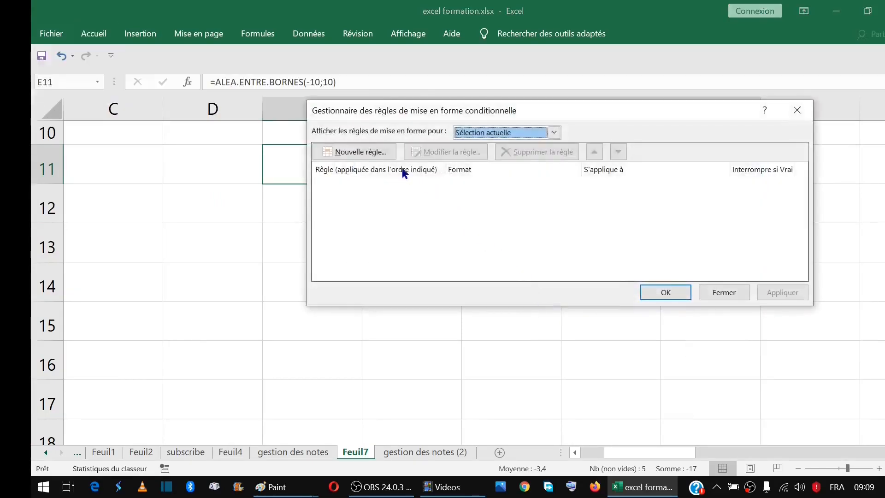
left_click(356, 152)
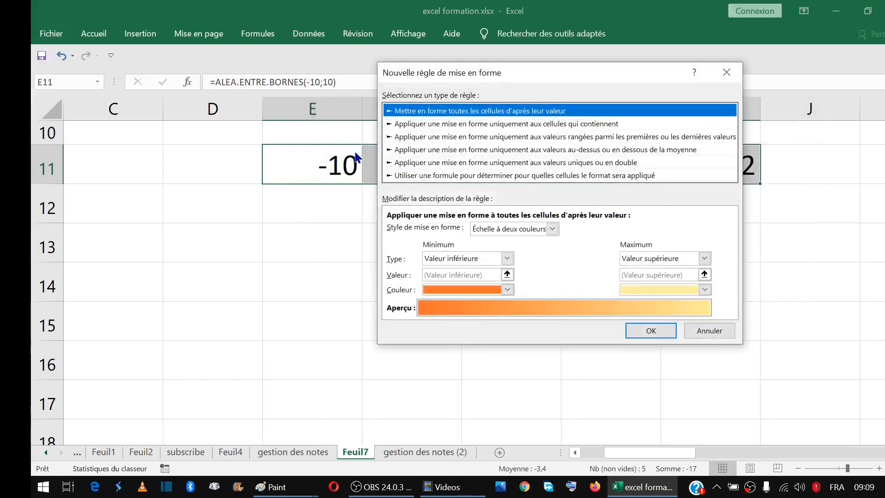
left_click(436, 175)
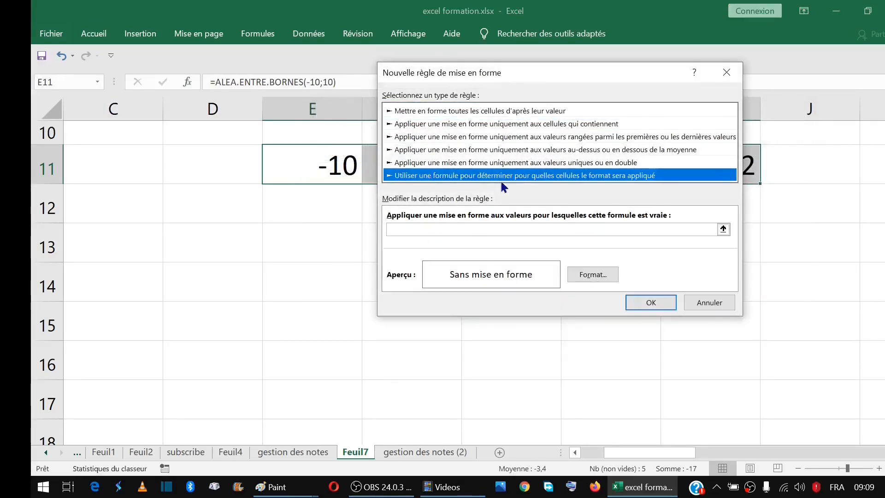
Begin the rule formula with a reference to cell E11 and make it fully relative, as =E11
left_click(411, 229)
type("=")
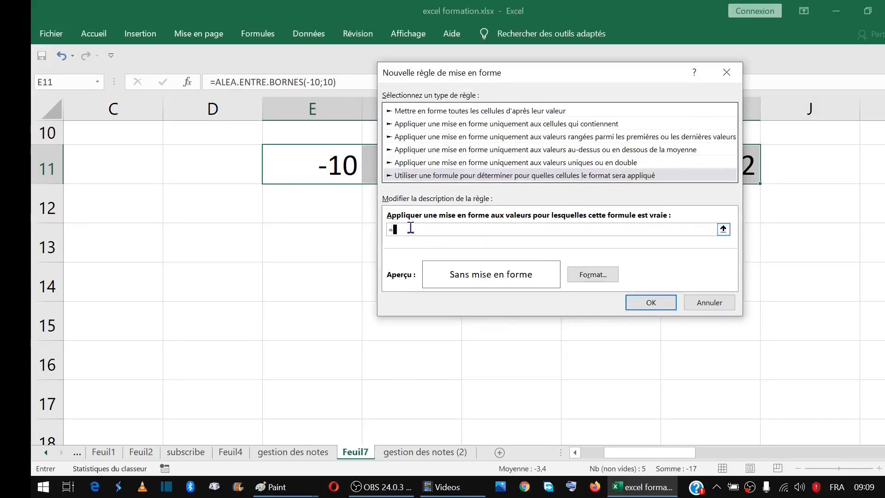
left_click_drag(502, 75, 561, 211)
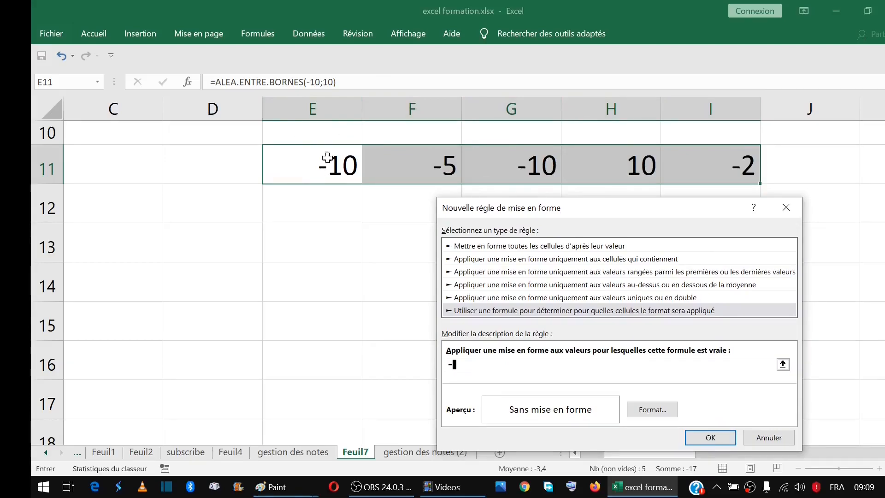
left_click_drag(529, 208, 548, 117)
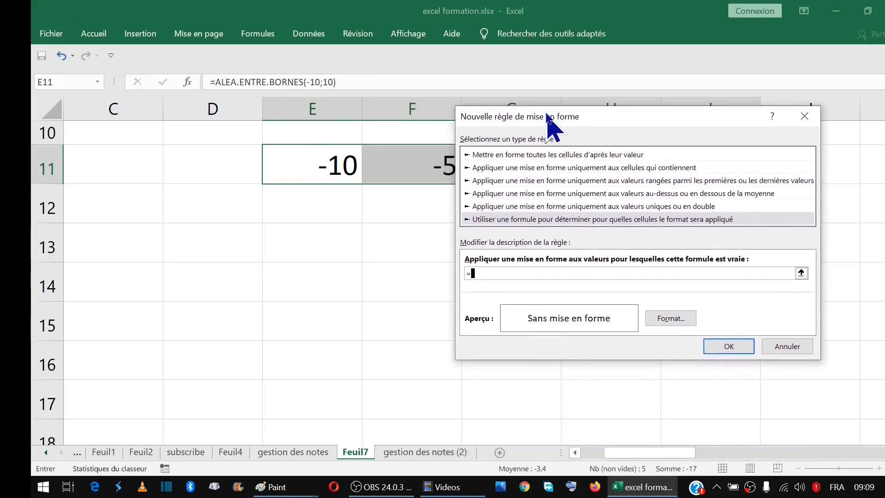
left_click(326, 167)
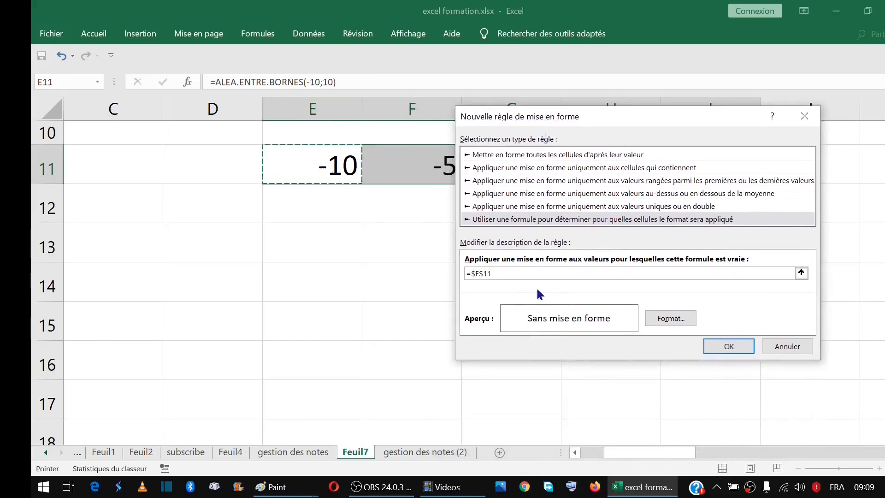
left_click_drag(611, 122, 530, 95)
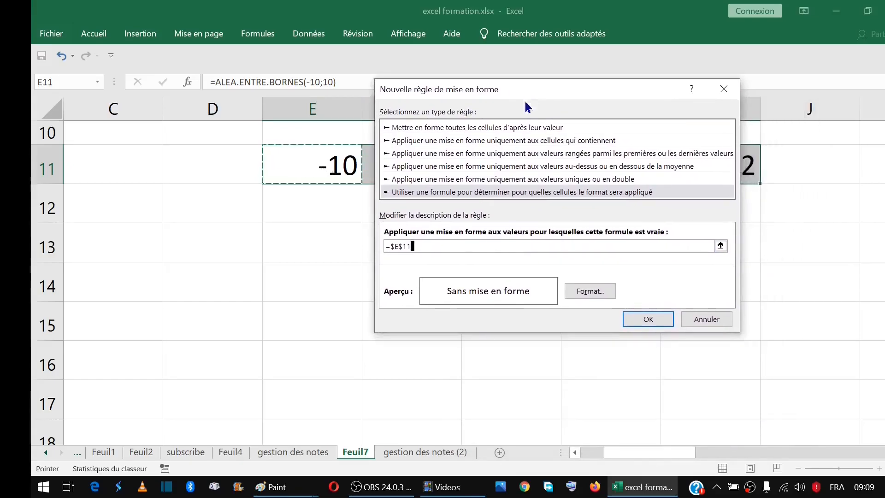
left_click_drag(410, 242, 384, 241)
double_click(396, 243)
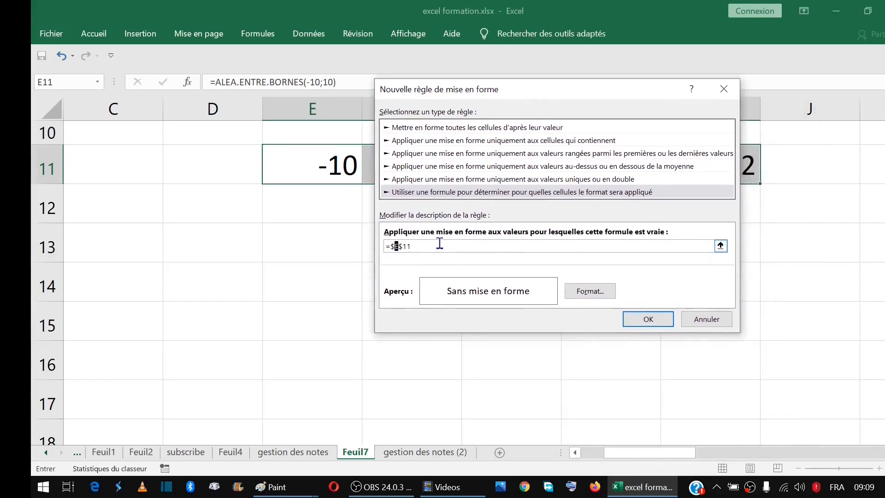
key("F4")
key("F4")
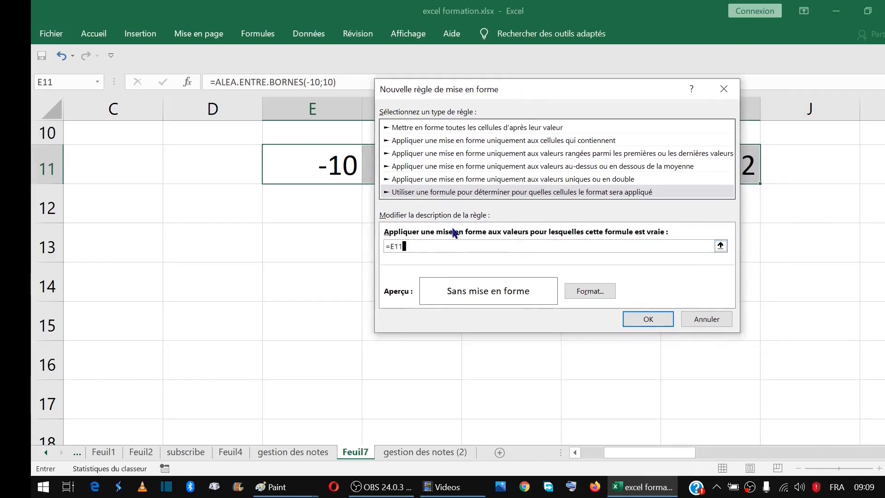
Complete the rule's condition as =E11<0 to target negative values
type("<")
type("1")
key("BackSpace")
type("0")
key("BackSpace")
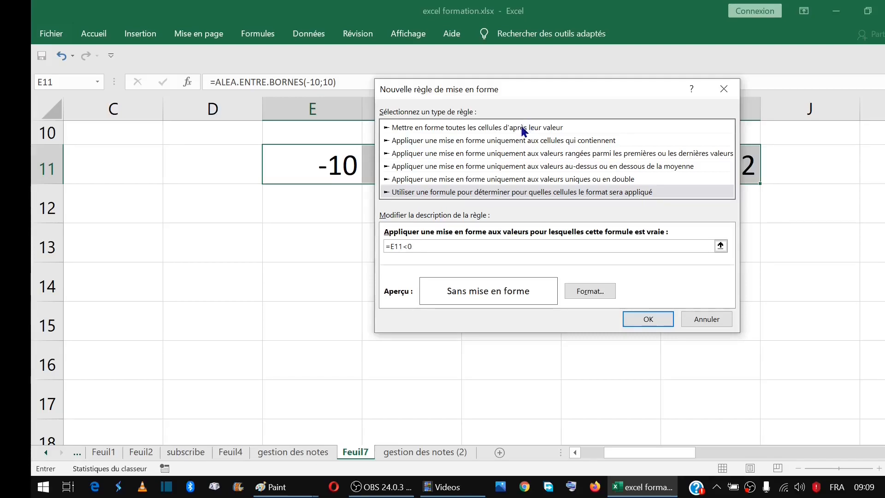
Give the =E11<0 rule's format a bold (Gras) font in standard red
left_click(590, 291)
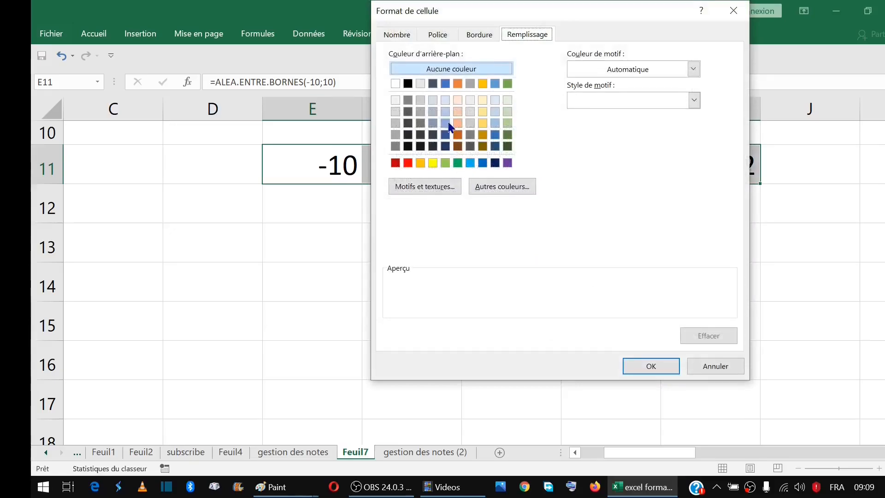
left_click(438, 34)
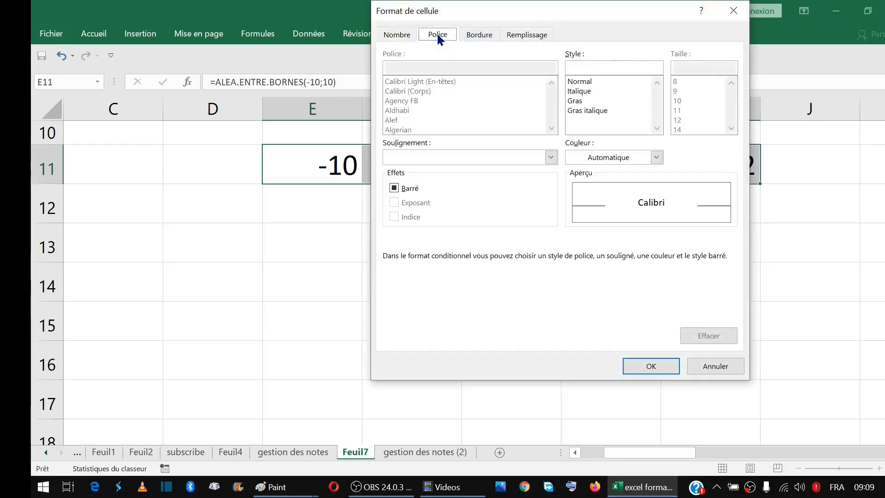
left_click(640, 158)
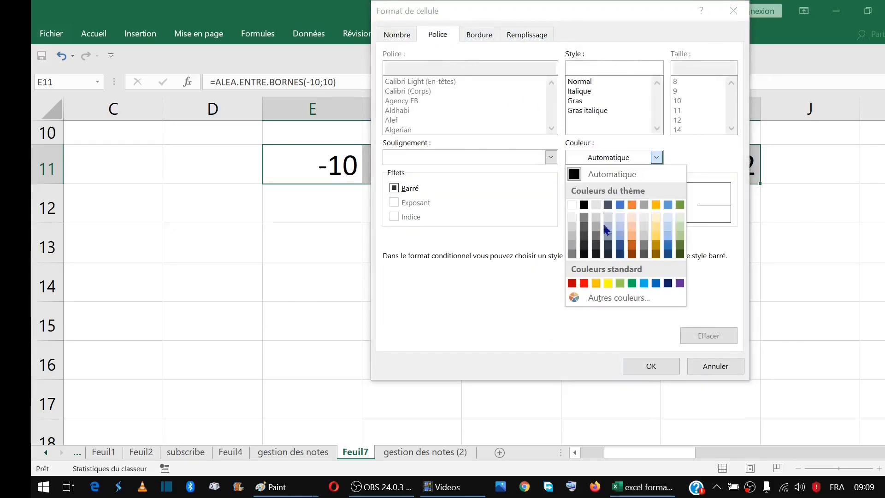
left_click(584, 283)
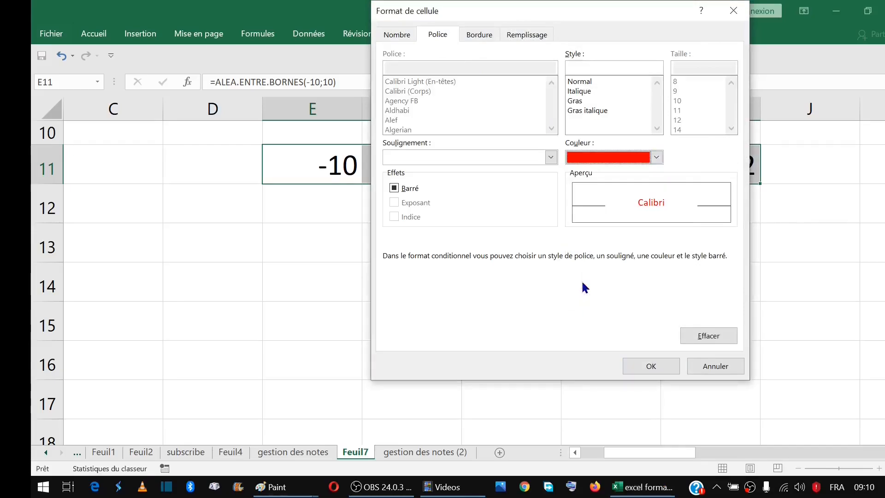
left_click(577, 101)
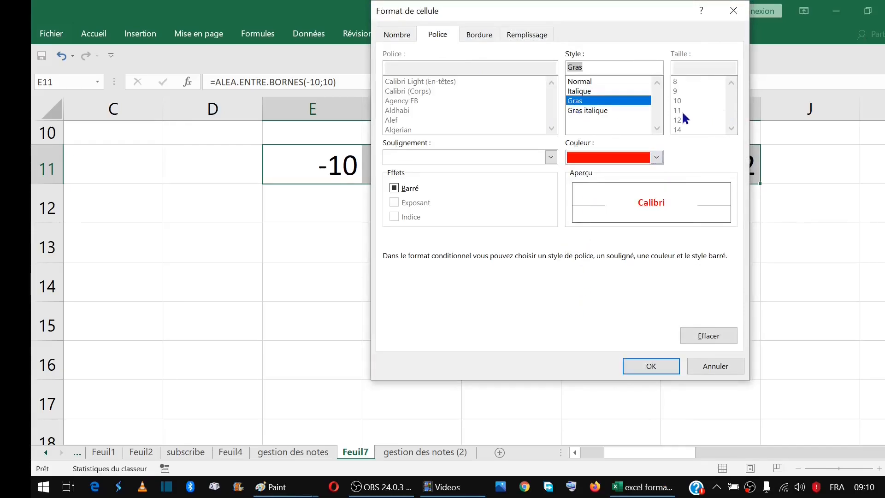
left_click(653, 367)
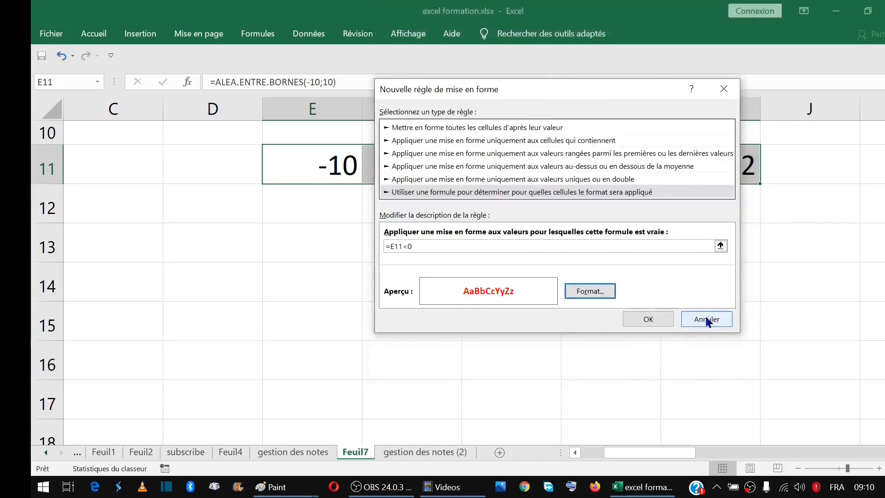
Save the negative-value rule and apply it to E11:I11
left_click(648, 320)
left_click(783, 292)
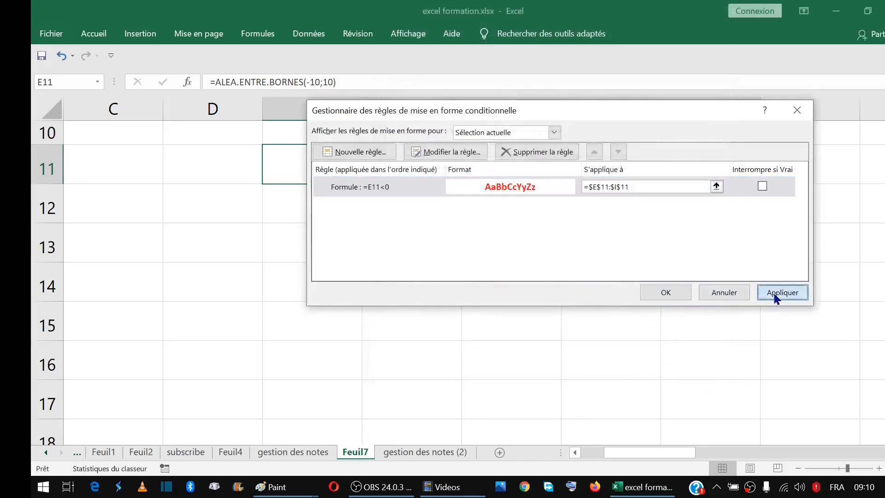
left_click(666, 293)
left_click(465, 275)
left_click(490, 174)
Check the formatted values in E11:I11 against the exercise 1 instruction in A11:B11
left_click_drag(313, 165, 722, 165)
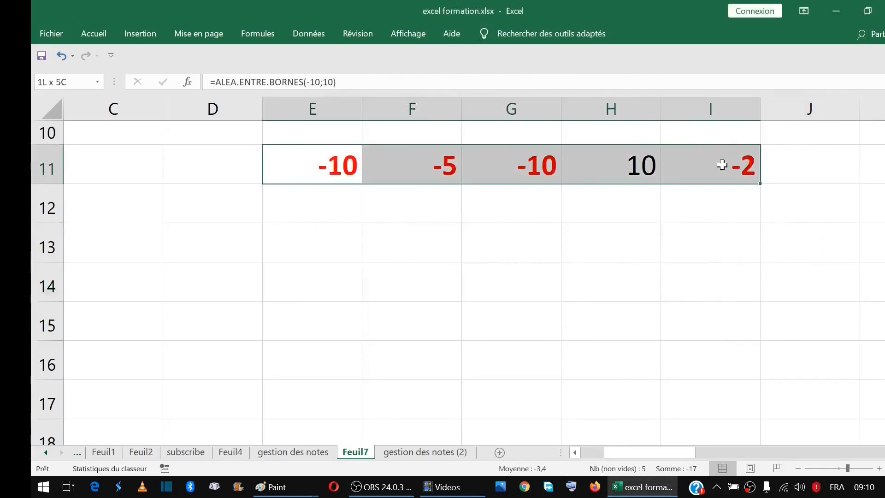
left_click(336, 166)
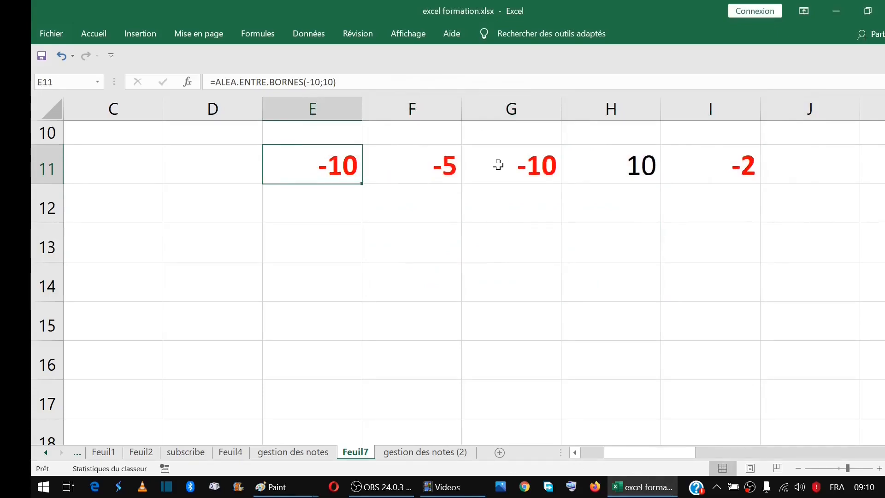
key("Left")
key("Left")
key("Left")
key("Left")
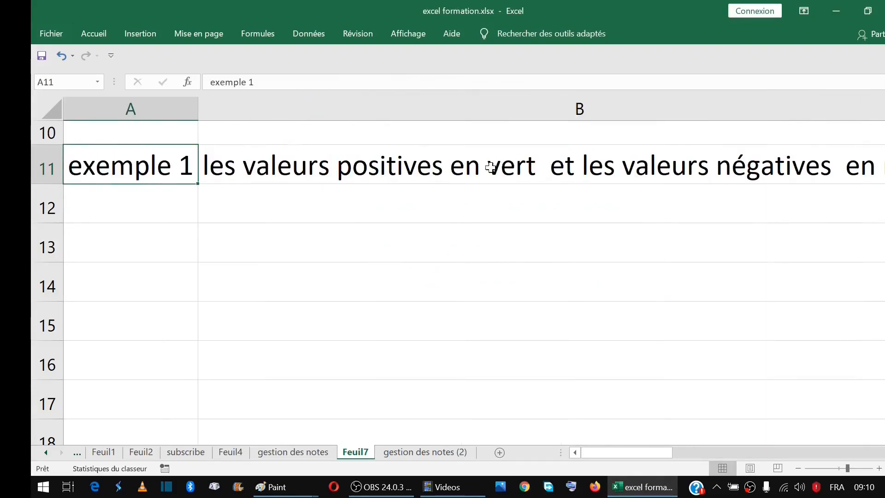
key("Right")
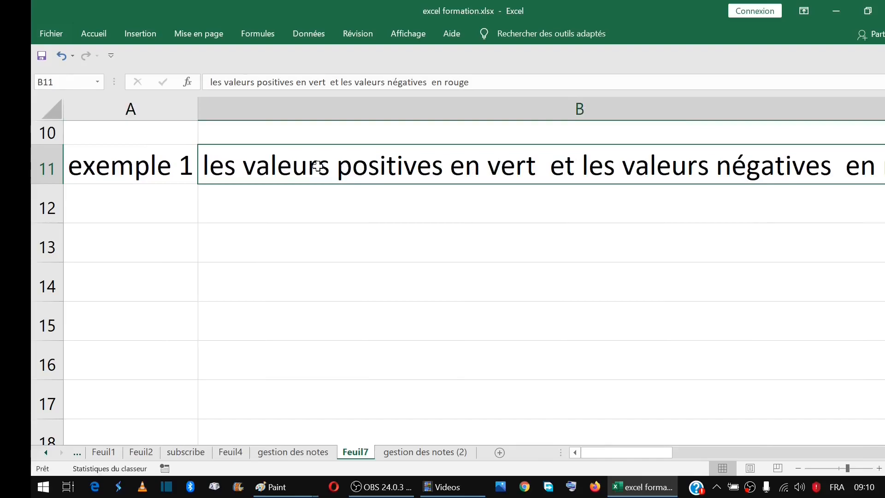
key("Right")
key("Right")
key("Right")
Add a second conditional formatting rule for E11:I11 that uses a formula to determine which cells to format
left_click_drag(318, 166, 721, 164)
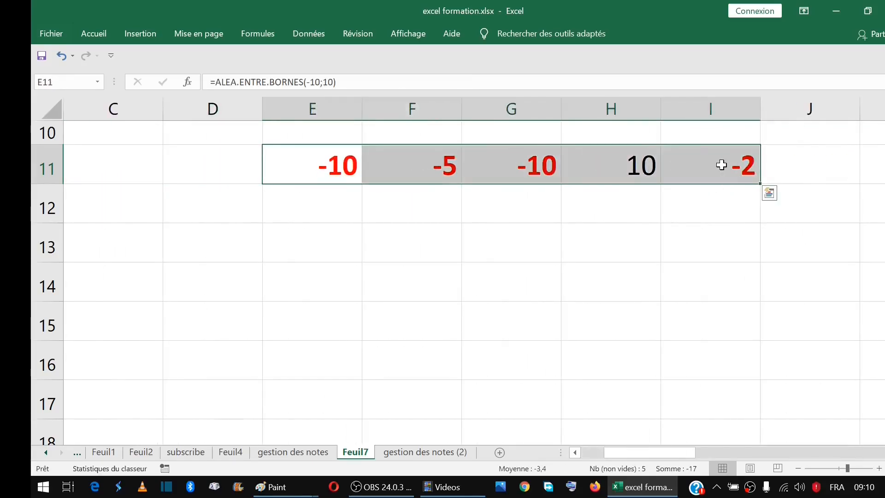
left_click(94, 33)
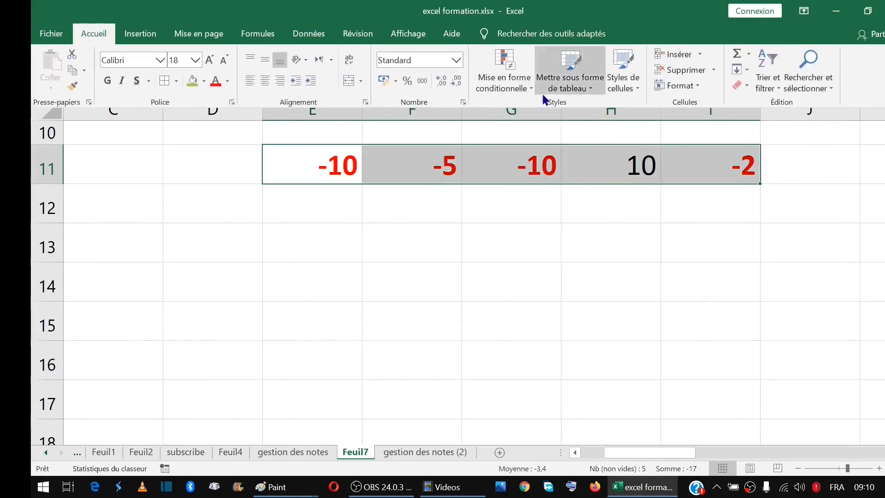
left_click(515, 87)
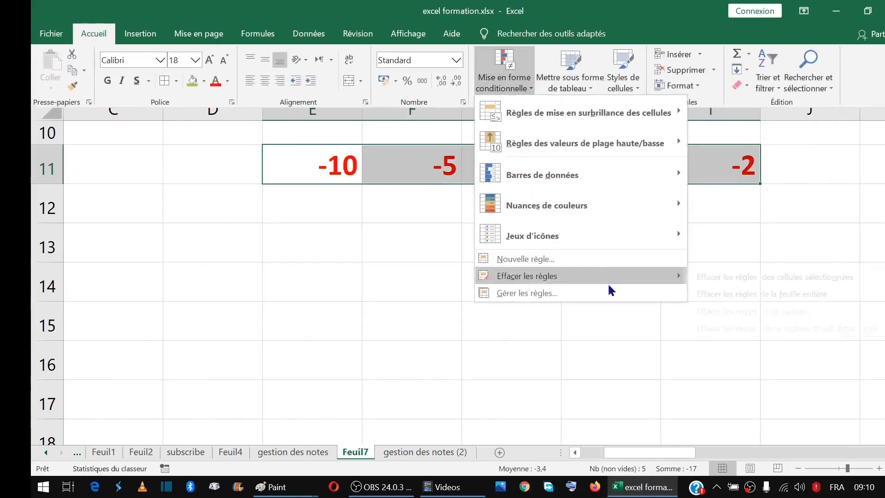
left_click(566, 293)
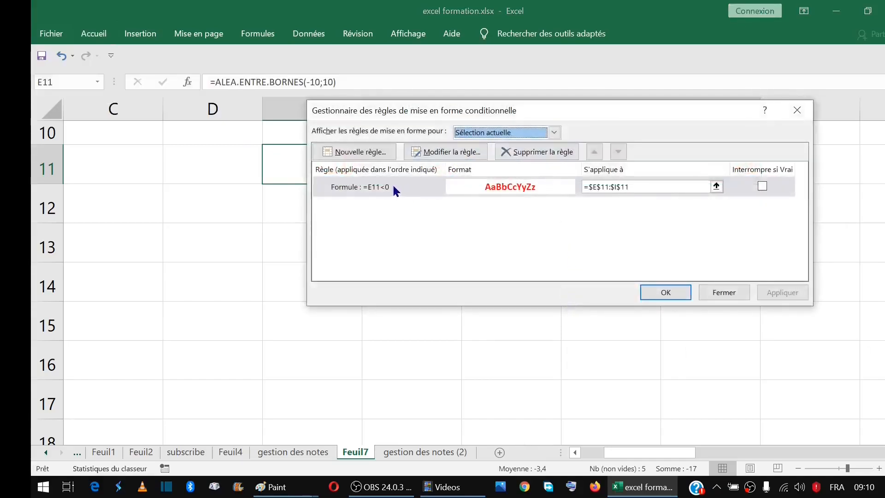
left_click(372, 157)
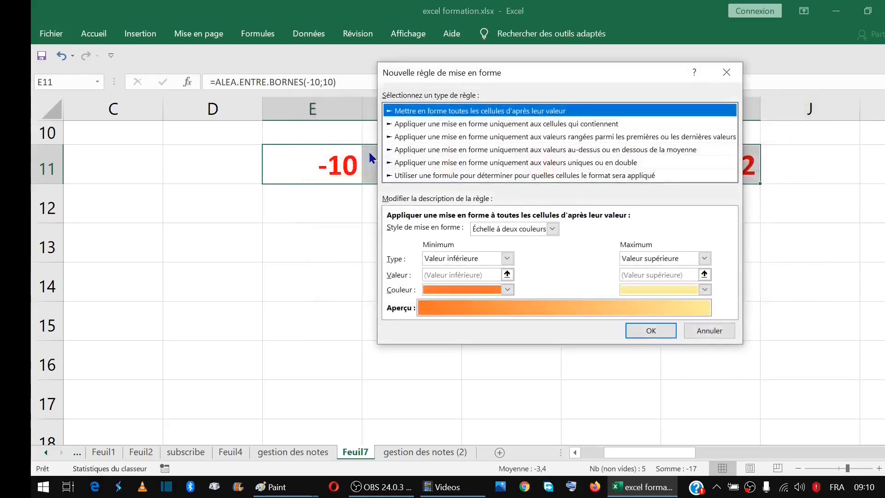
left_click(446, 176)
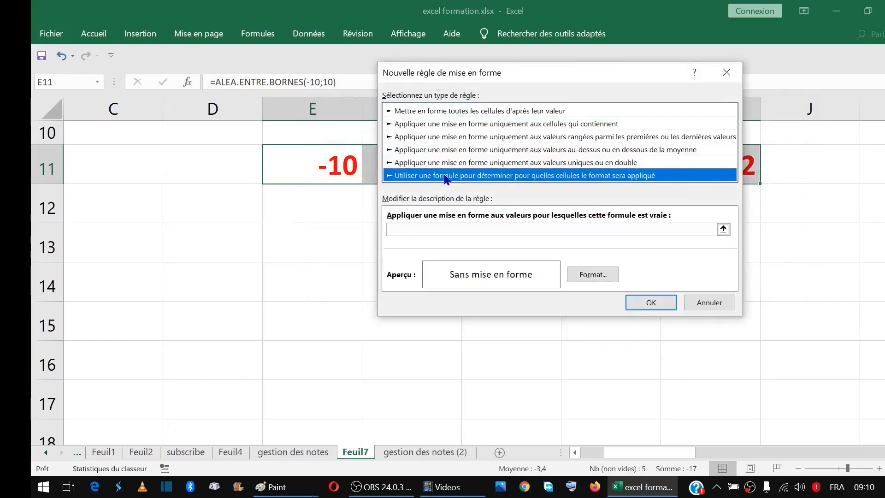
left_click(415, 229)
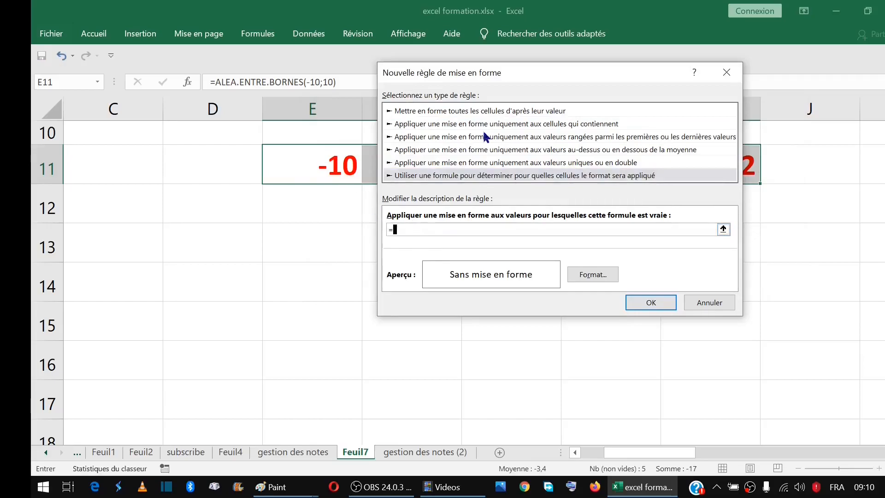
Enter the condition =E11>0 for the new rule, with a fully relative reference to cell E11
left_click_drag(475, 76, 522, 102)
left_click(289, 166)
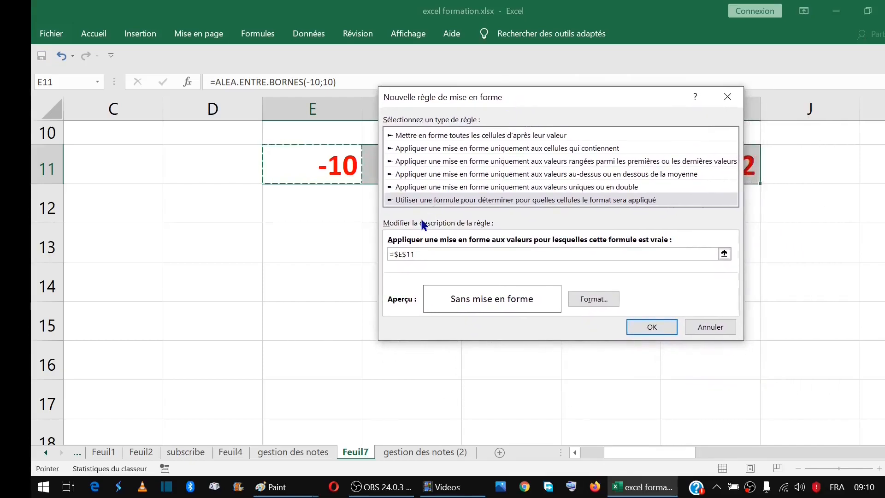
key("F4")
key("F4")
key("F4")
type(">")
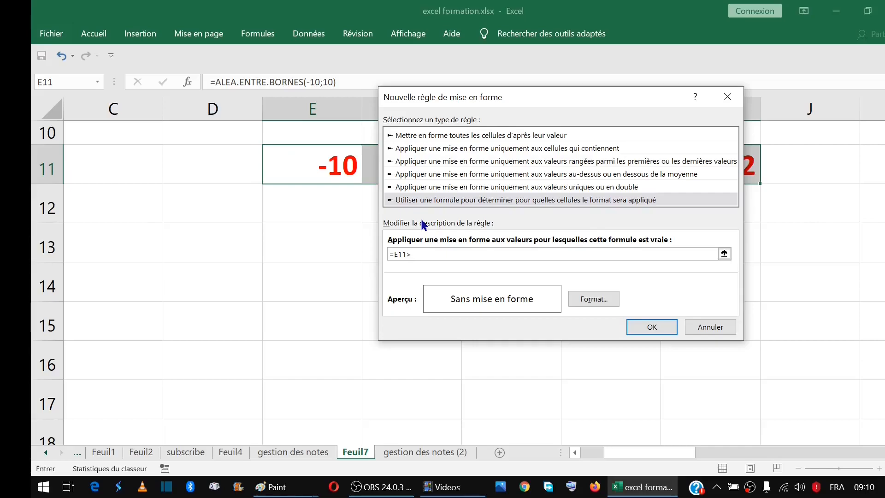
type("0")
double_click(434, 252)
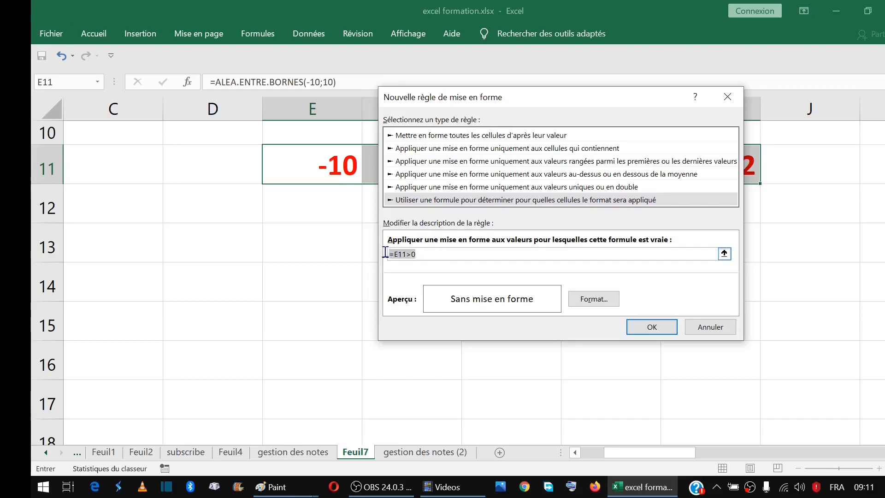
Set the =E11>0 rule's font colour to standard green and apply the rule to E11:I11
left_click(594, 300)
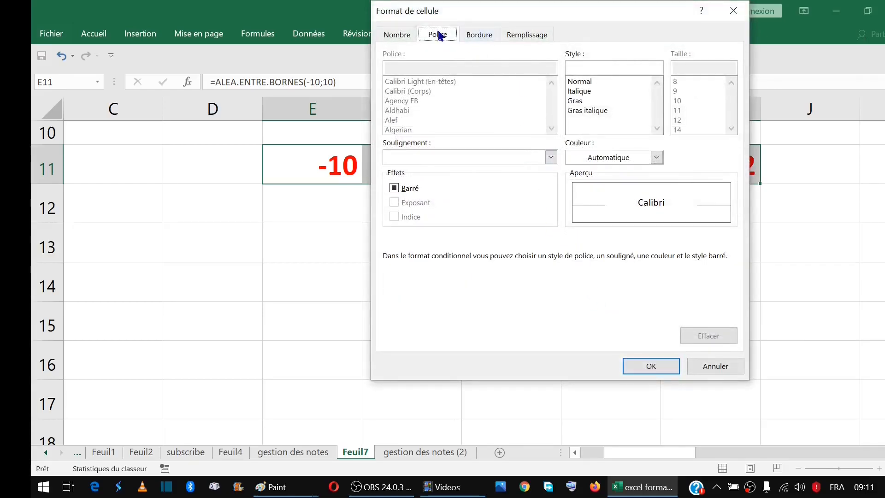
left_click(614, 157)
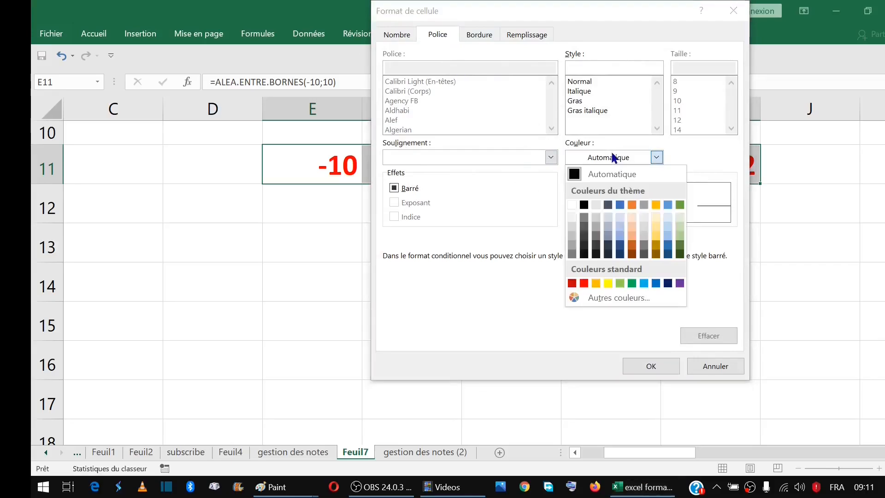
left_click(632, 284)
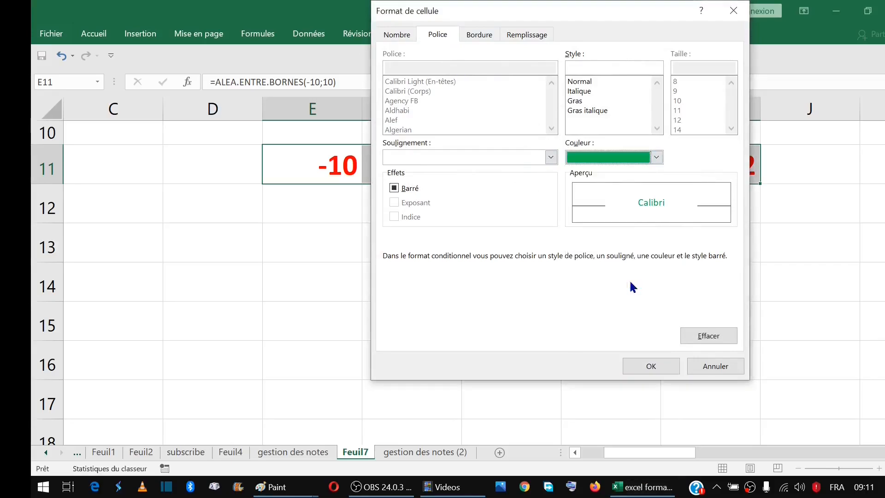
left_click(650, 366)
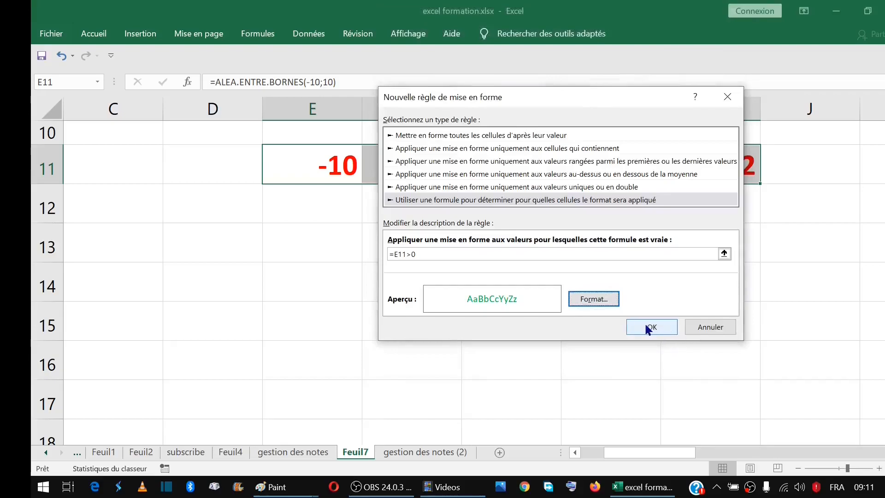
left_click(649, 327)
left_click(781, 293)
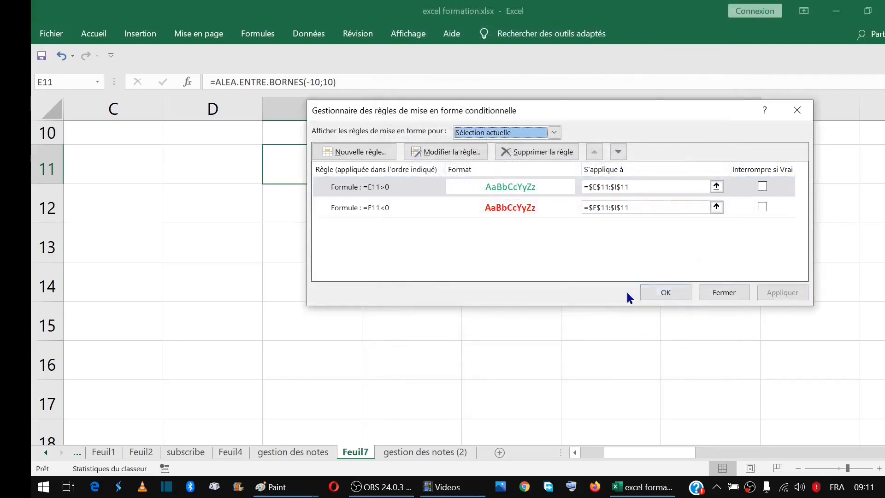
left_click(667, 292)
left_click(557, 260)
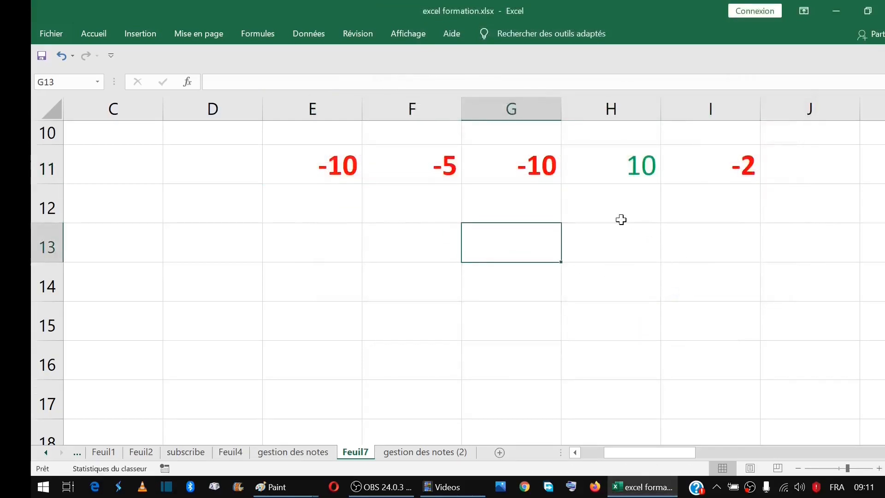
Recalculate the sheet repeatedly to test both colour rules on new random values in E11:I11, including the zero case in G11
left_click(379, 168)
left_click(245, 173)
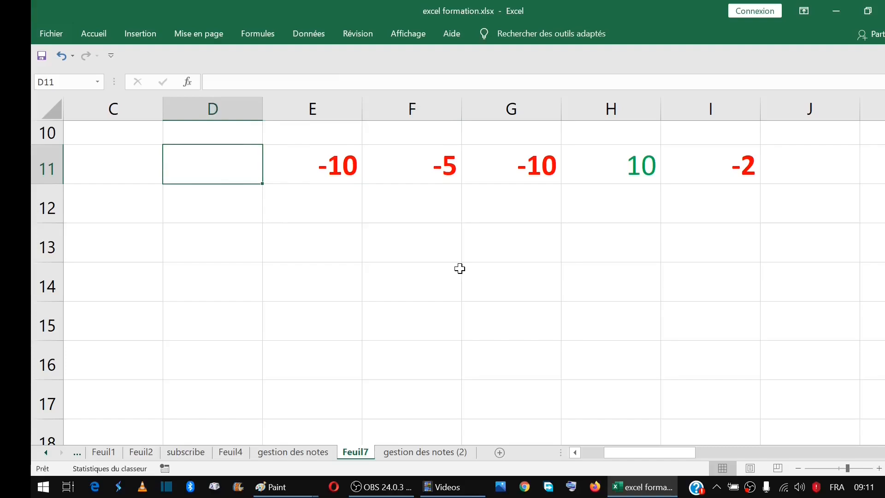
key("F9")
key("F9")
key("F9")
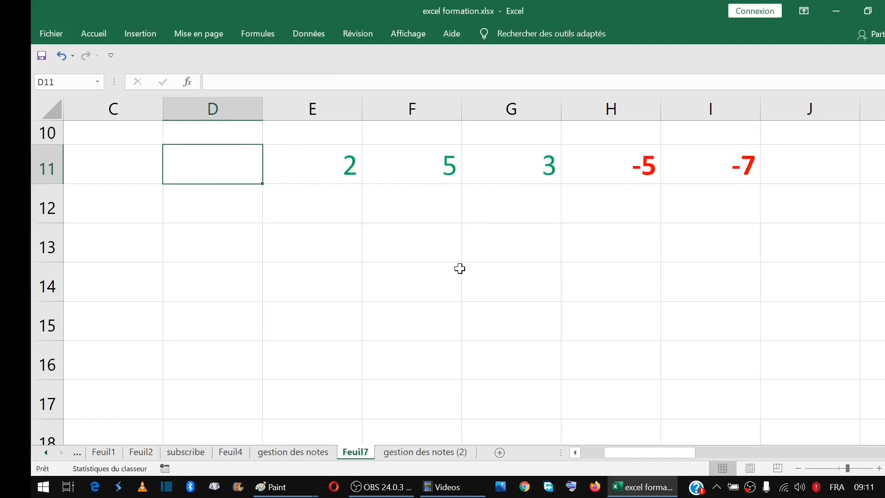
key("F9")
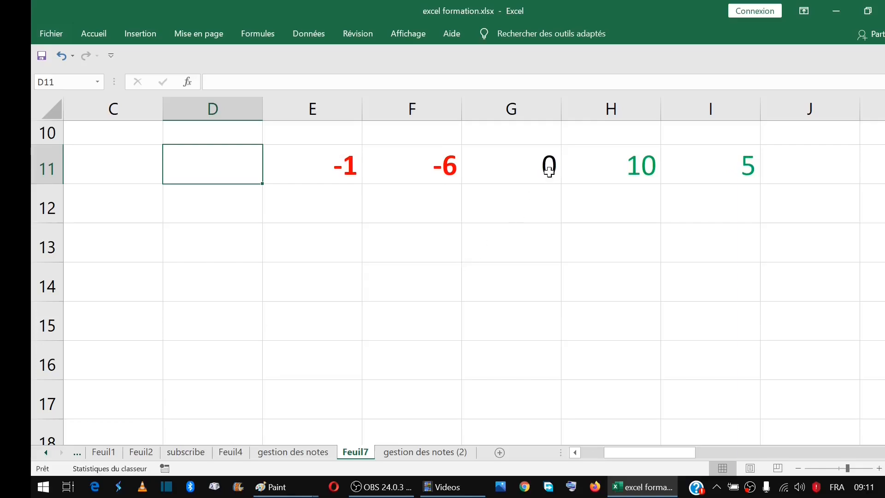
left_click(534, 170)
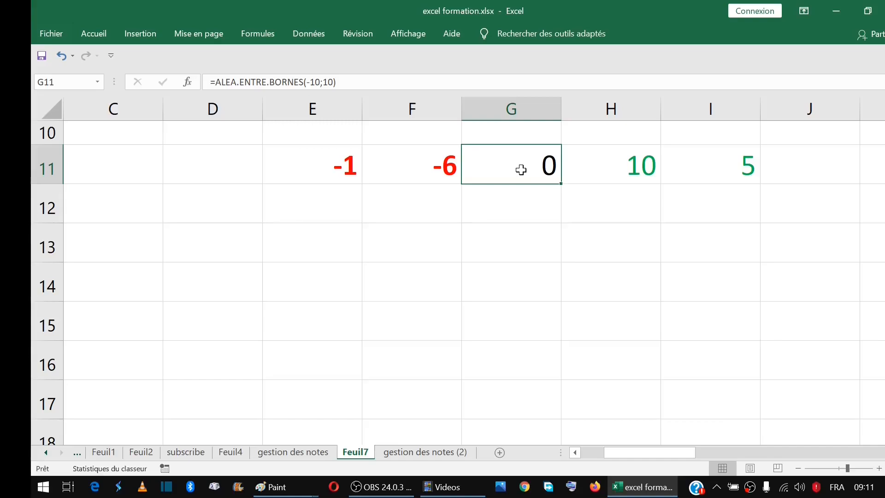
key("F9")
key("F9")
key("F9")
key("F9")
key("F9")
key("F9")
key("F9")
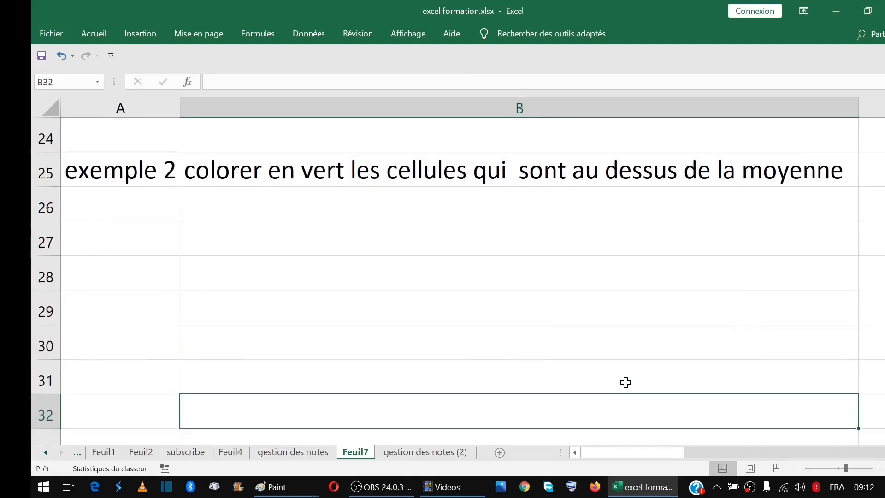
Enter the values 12, 14, 7 and 8 in B26:B29 and reduce the height of rows 26 to 29
key("Down")
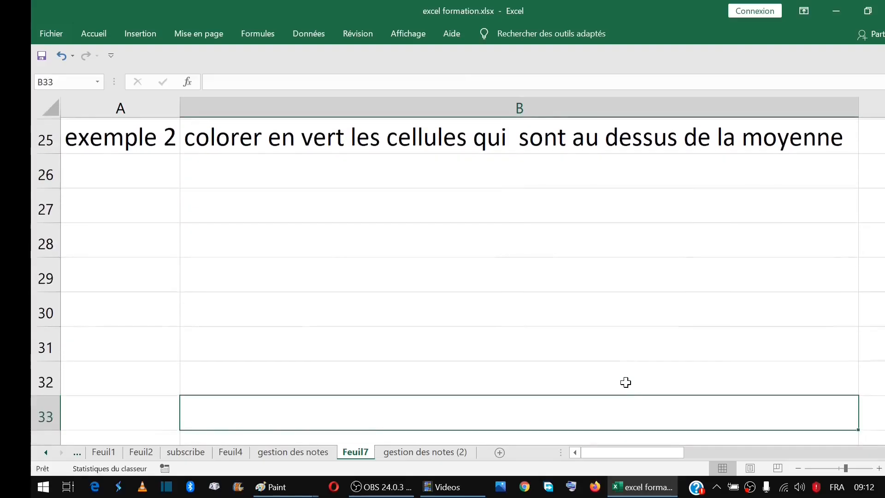
mouse_move(383, 176)
left_mouse_down()
mouse_move(386, 242)
mouse_move(367, 189)
mouse_move(398, 173)
left_mouse_up()
type("12")
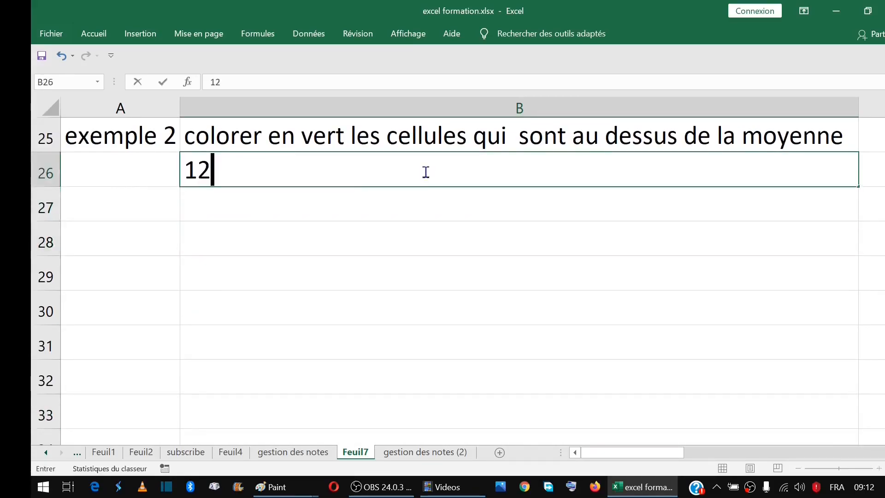
key("Return")
type("14")
key("Return")
type("7")
key("Return")
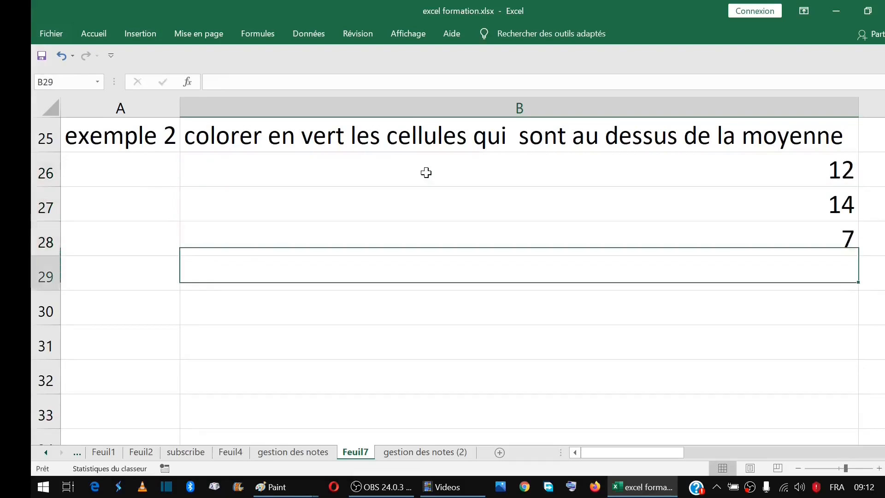
type("8")
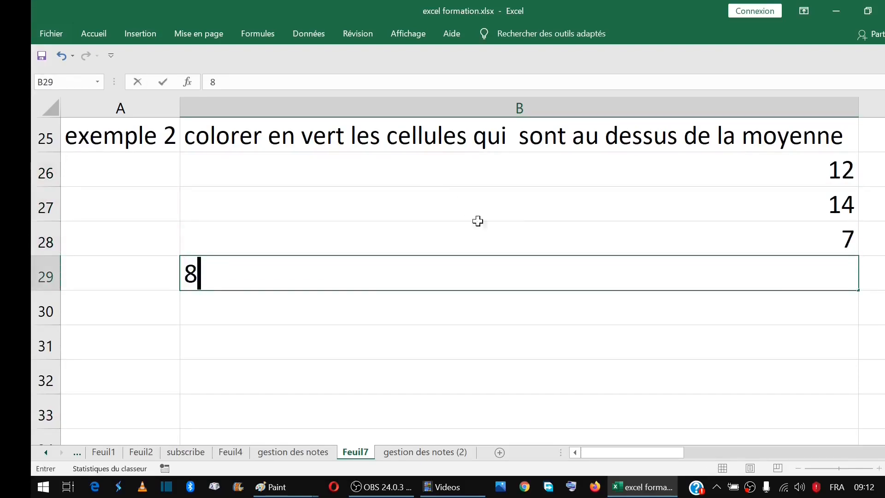
key("Return")
left_click_drag(41, 173, 46, 279)
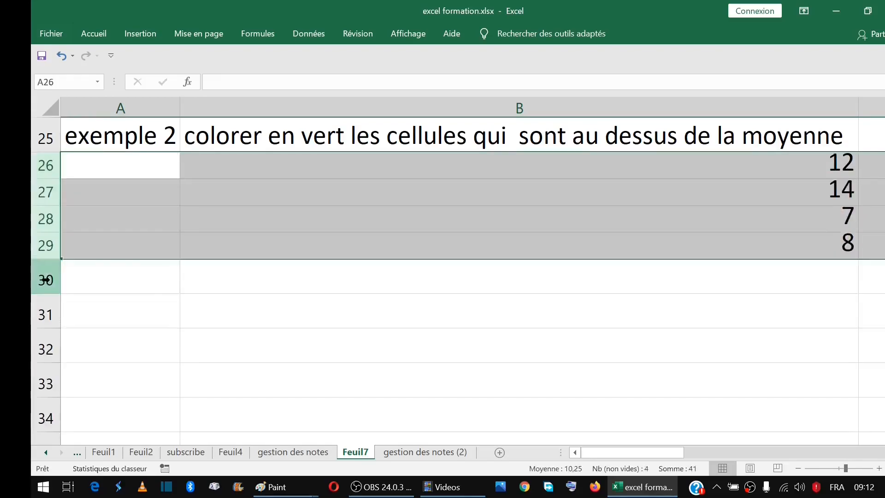
left_click(690, 186)
Add a new conditional formatting rule for B26:B29 that formats only values above the average of the selected range
left_click_drag(804, 162, 803, 233)
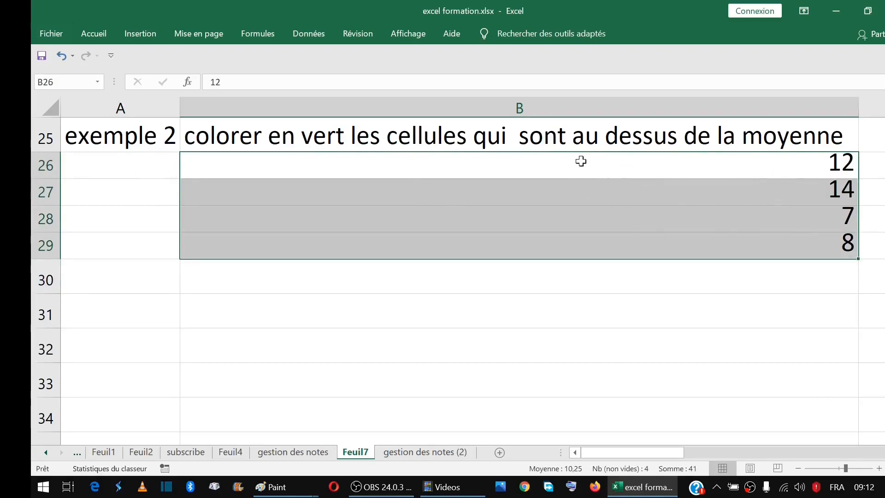
left_click(94, 34)
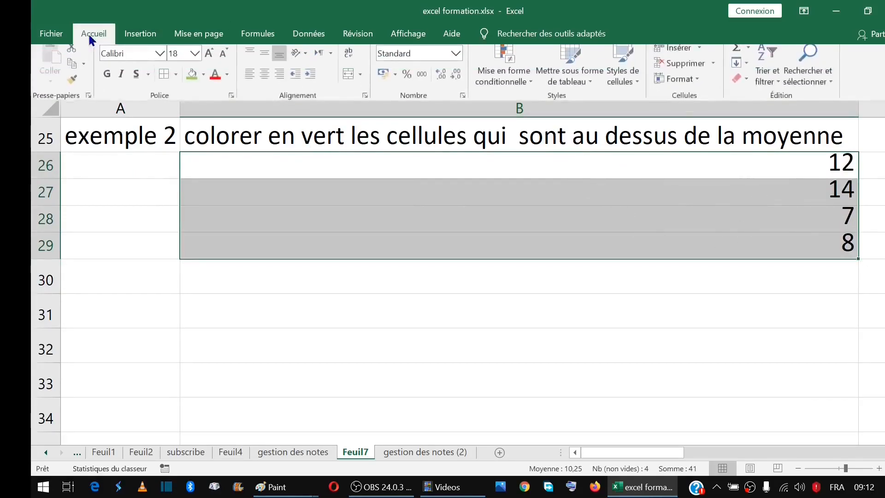
left_click(523, 84)
mouse_move(540, 170)
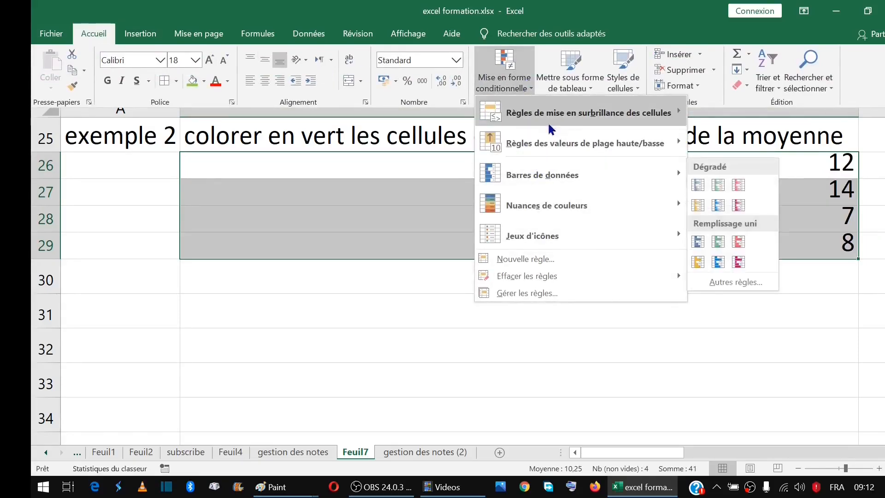
mouse_move(551, 129)
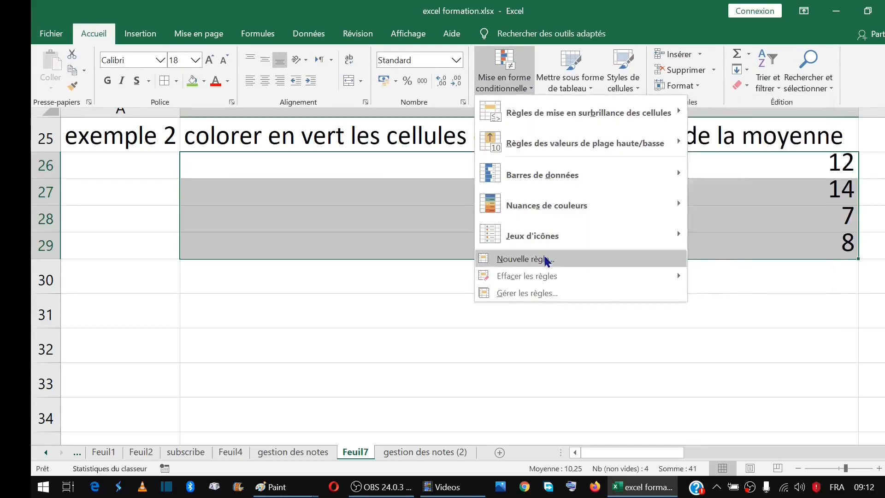
left_click(547, 257)
left_click_drag(599, 79, 548, 183)
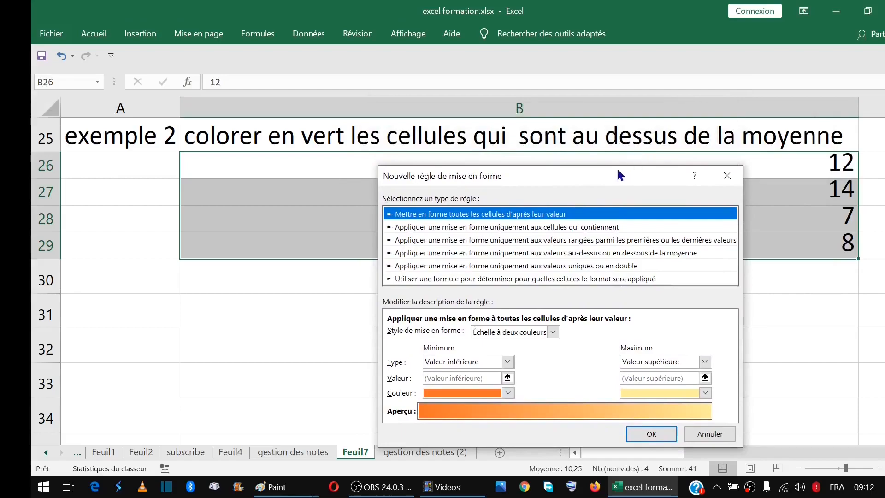
left_click_drag(606, 173, 545, 102)
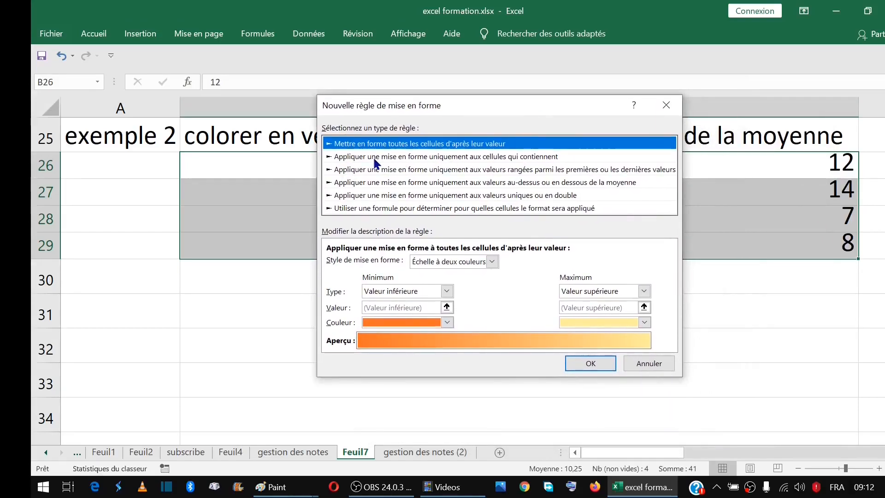
left_click(464, 183)
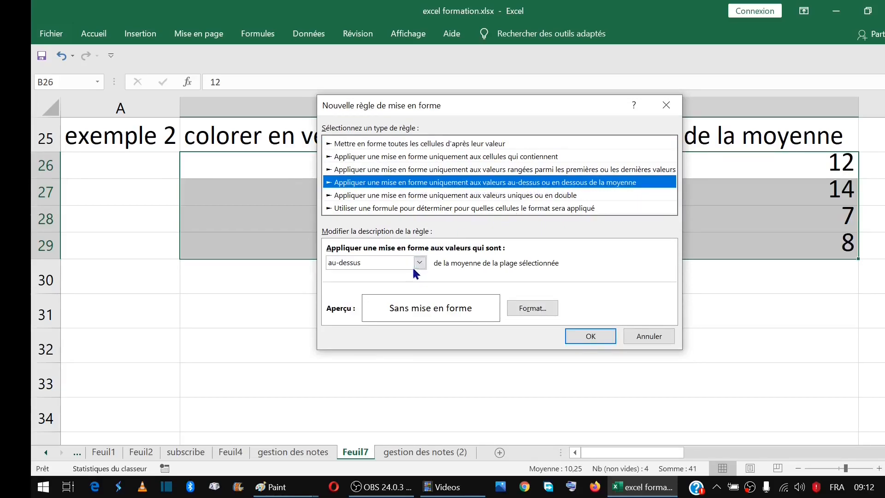
left_click_drag(487, 109, 486, 83)
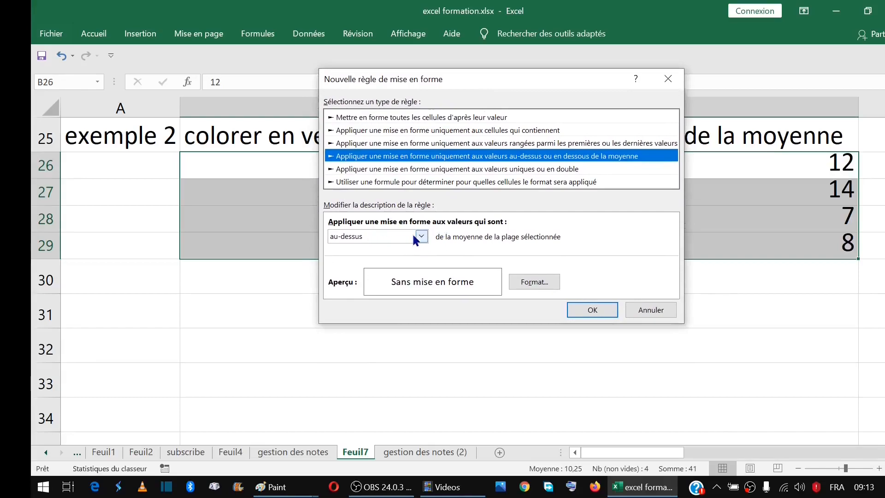
Give the above-average rule a dark green cell fill and apply it to B26:B29
left_click(533, 282)
left_click(531, 36)
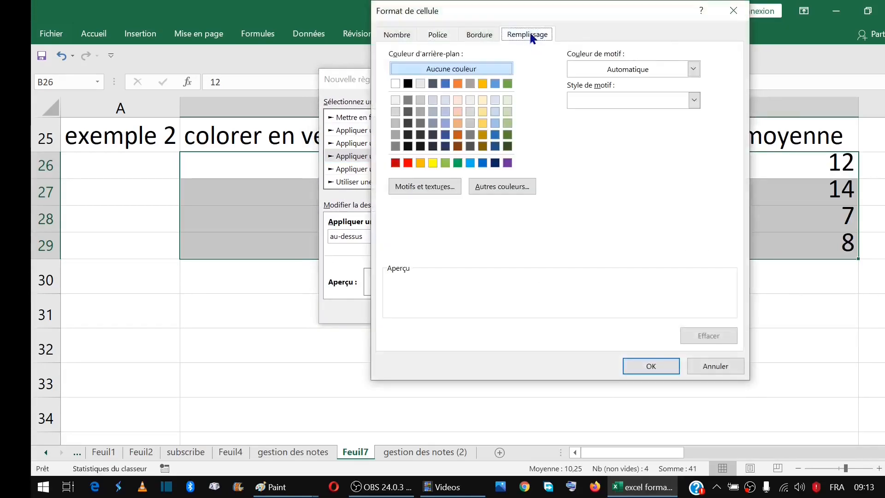
left_click(447, 162)
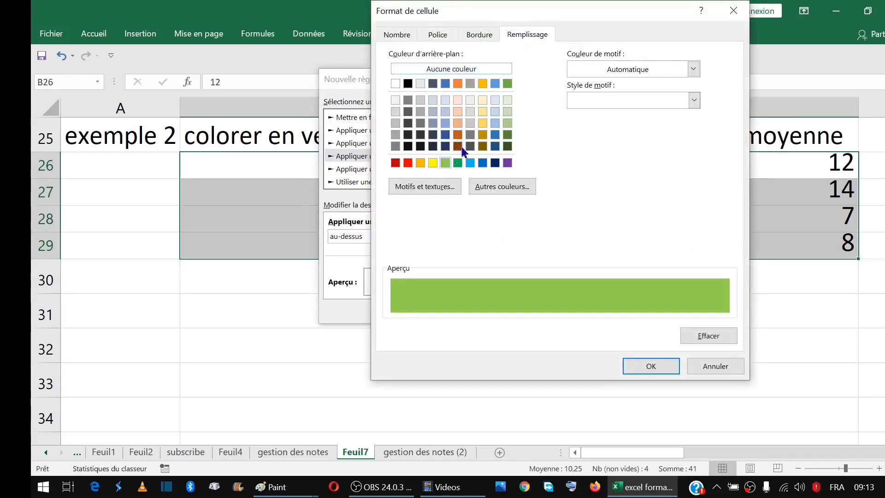
left_click(508, 112)
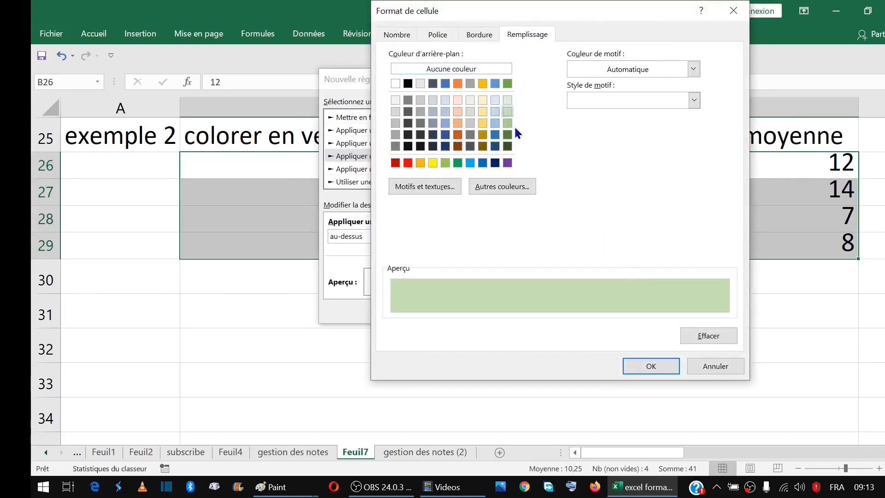
left_click(509, 135)
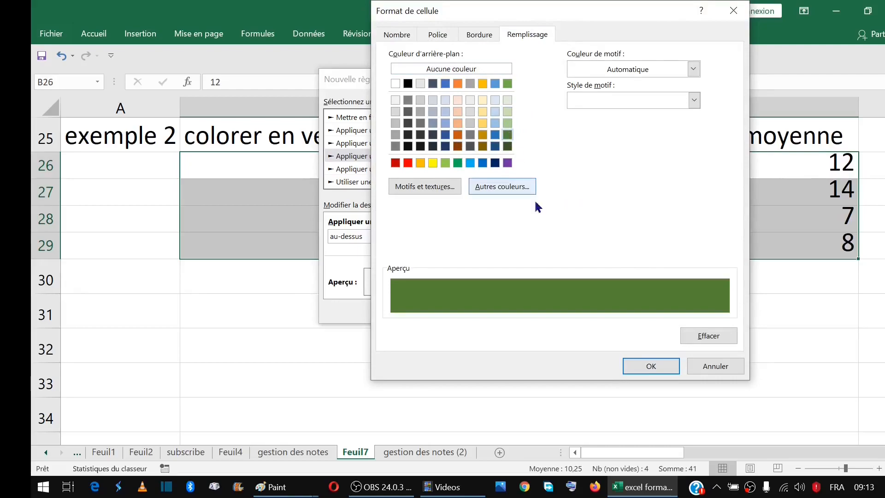
left_click(651, 366)
left_click(590, 308)
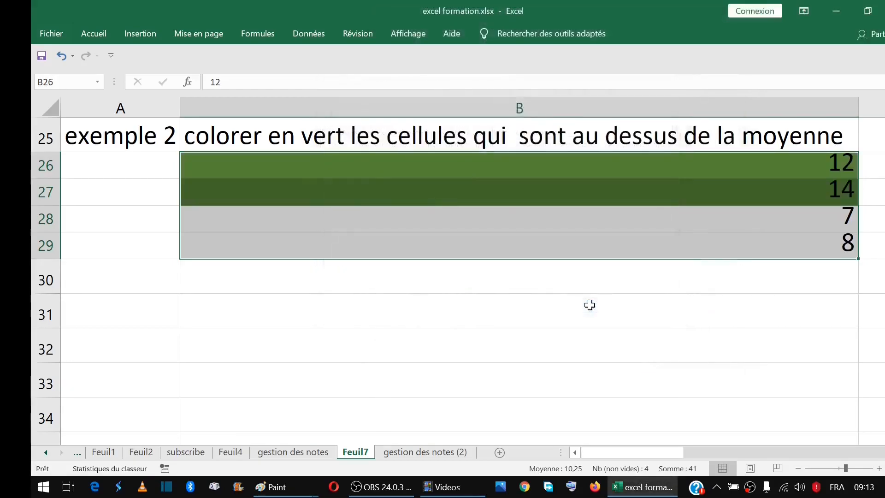
left_click(599, 305)
Change B27 to 2 to test how the above-average rule reacts in B26:B29
left_click(756, 172)
left_click(753, 193)
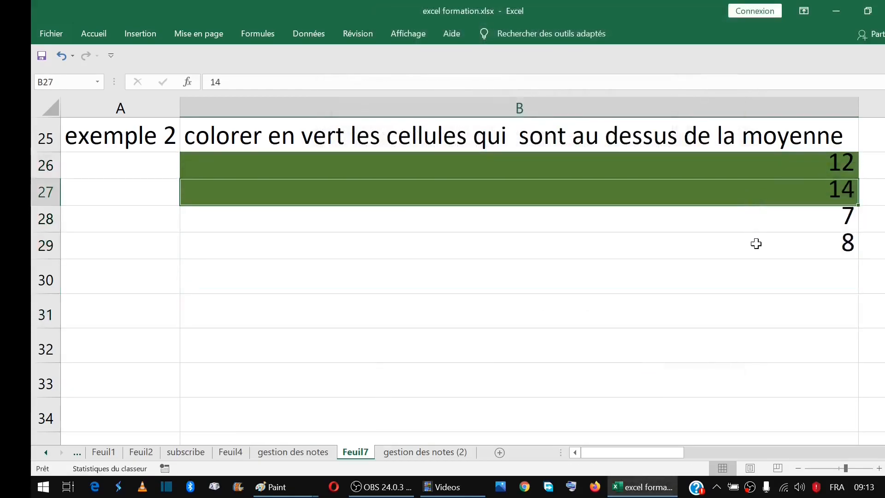
left_click_drag(757, 172, 757, 213)
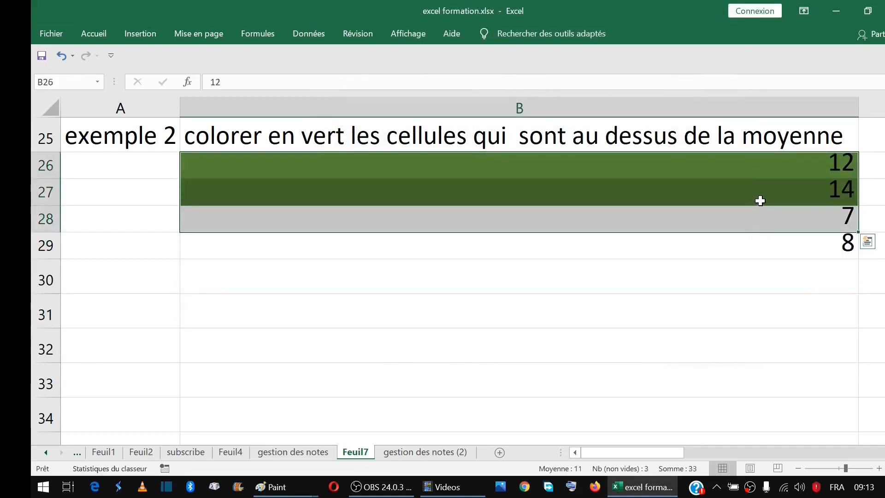
left_click(760, 200)
type("2")
key("Return")
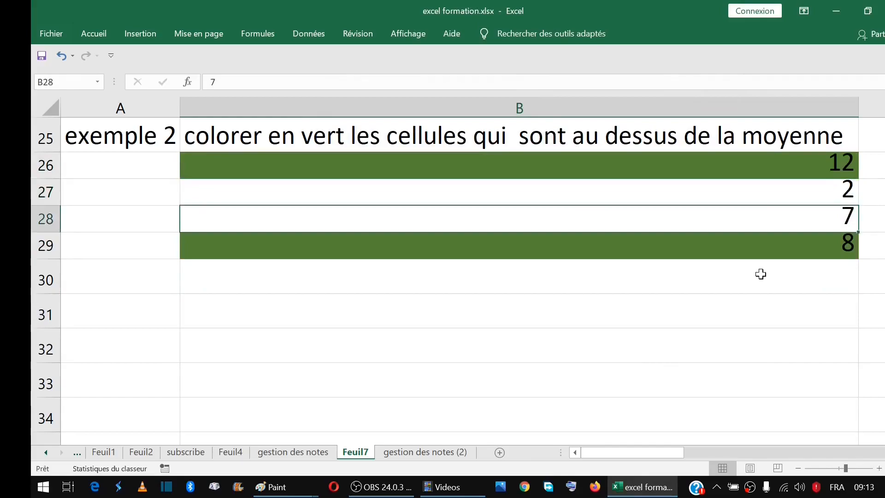
left_click(663, 288)
left_click(769, 238)
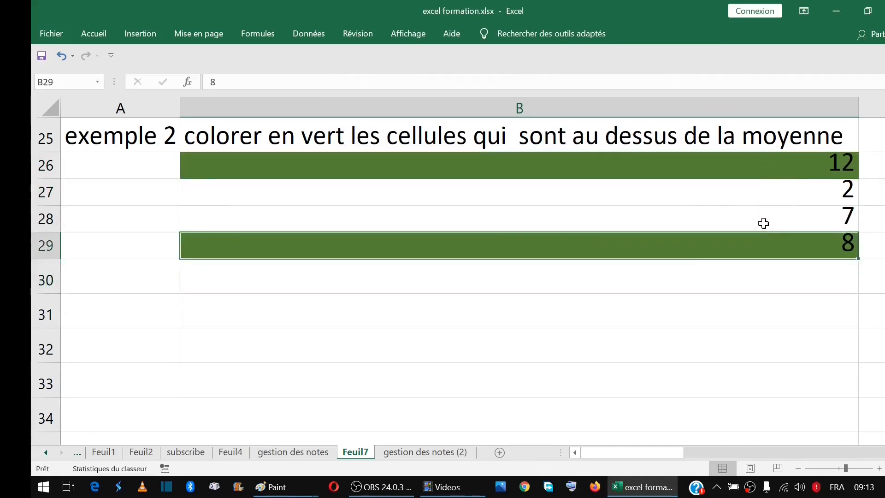
Calculate the average of the example 2 values in B30 with =MOYENNE(B26:B29)
left_click(659, 287)
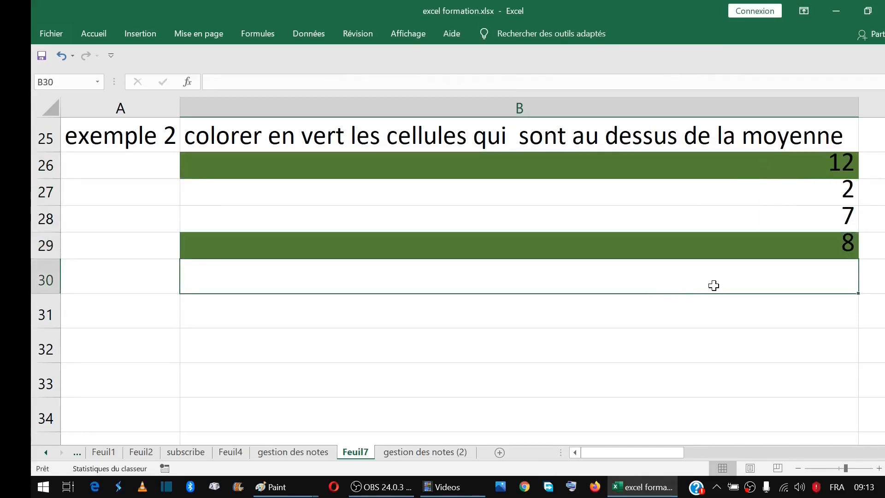
type("=moy")
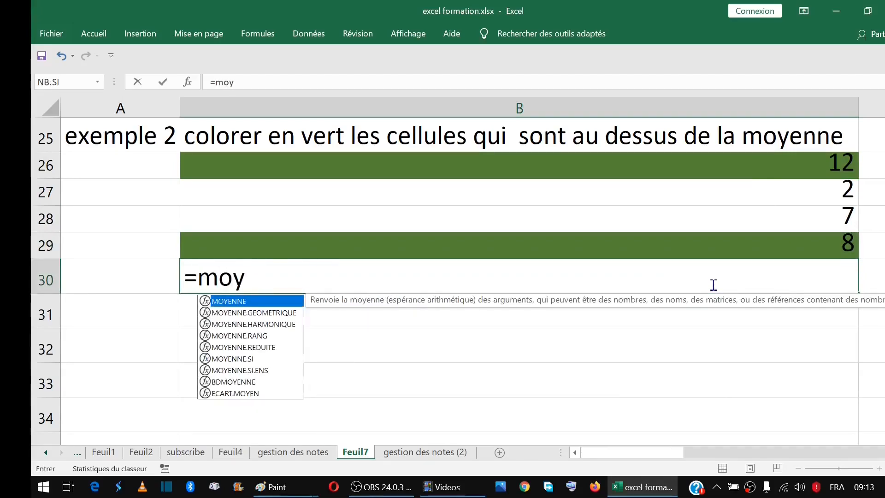
key("Tab")
left_click_drag(784, 167, 779, 236)
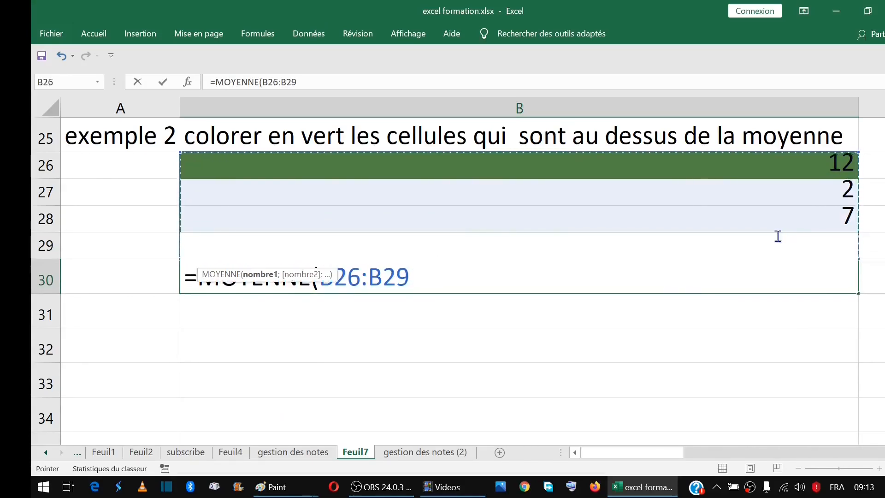
key("Return")
left_click(799, 282)
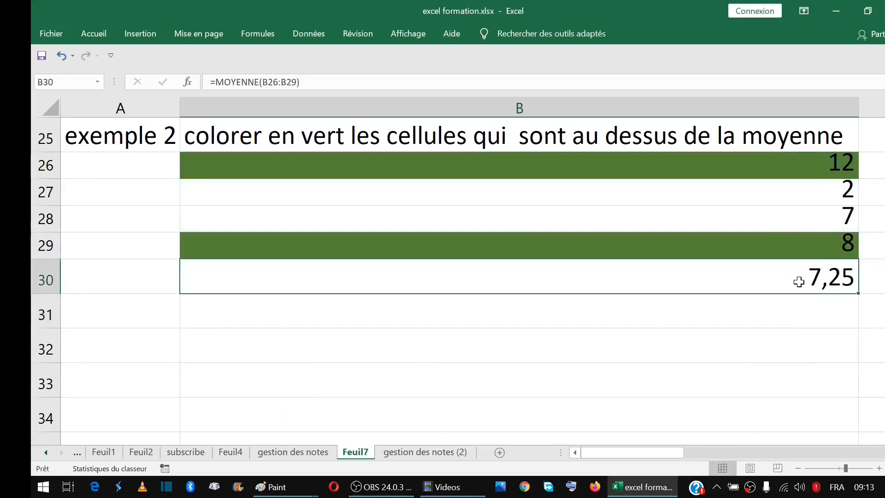
Set B26 to 18 and B28 to 20 to compare the green cells with the average in B30
left_click(813, 169)
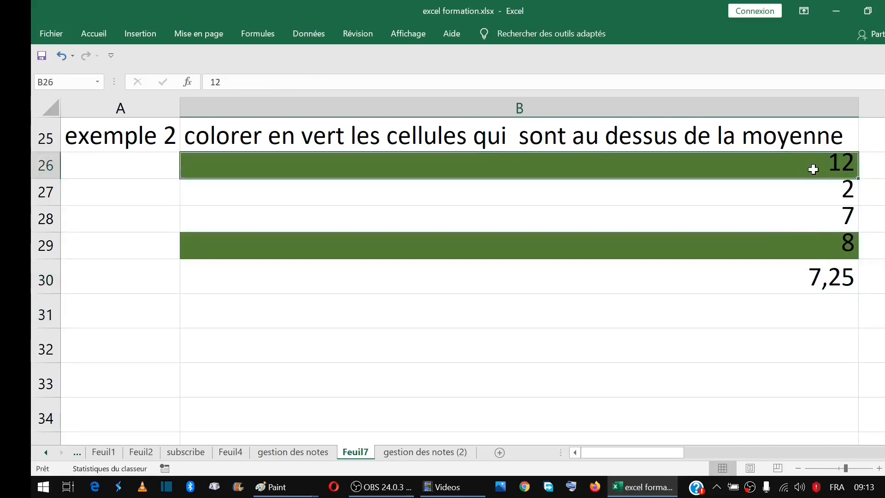
type("18")
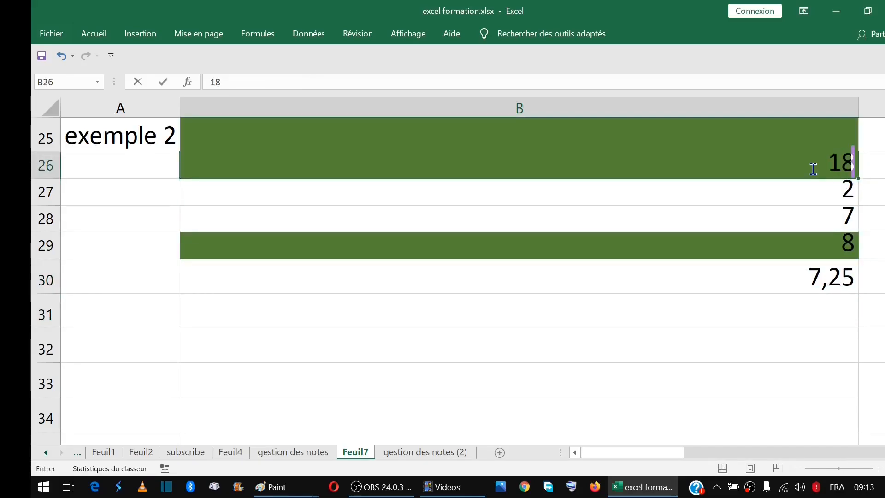
left_click(641, 212)
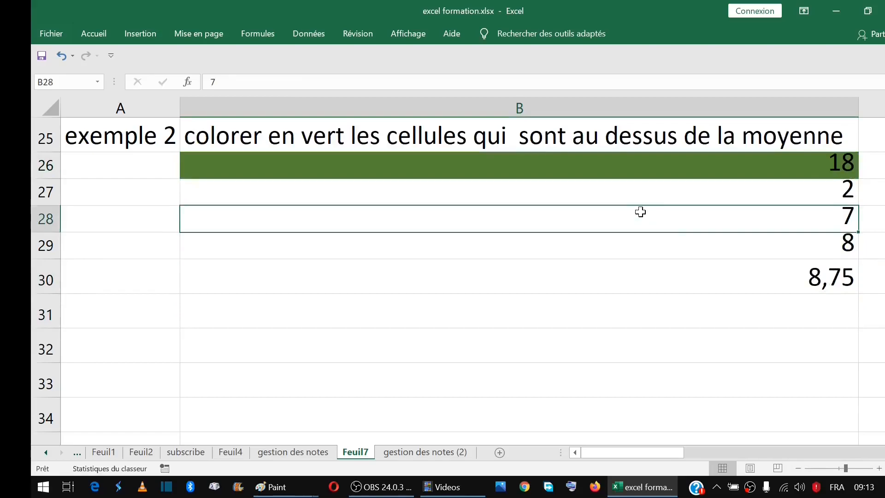
left_click_drag(818, 170, 818, 228)
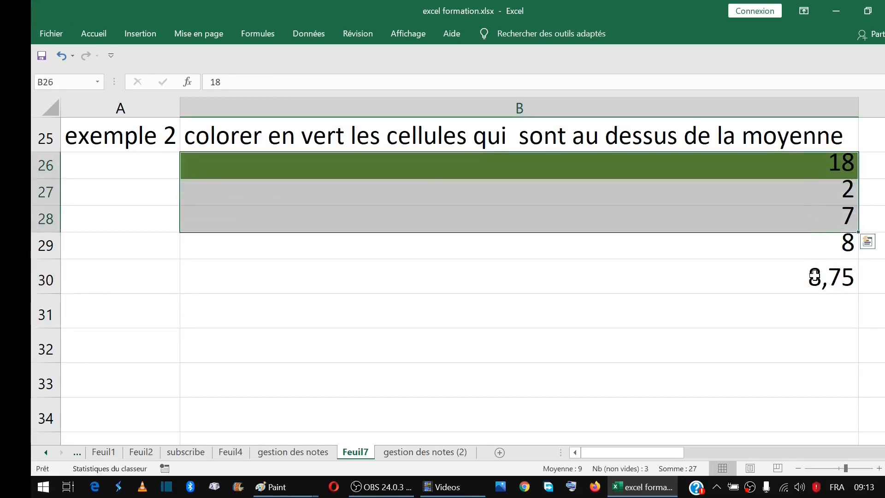
left_click(817, 170)
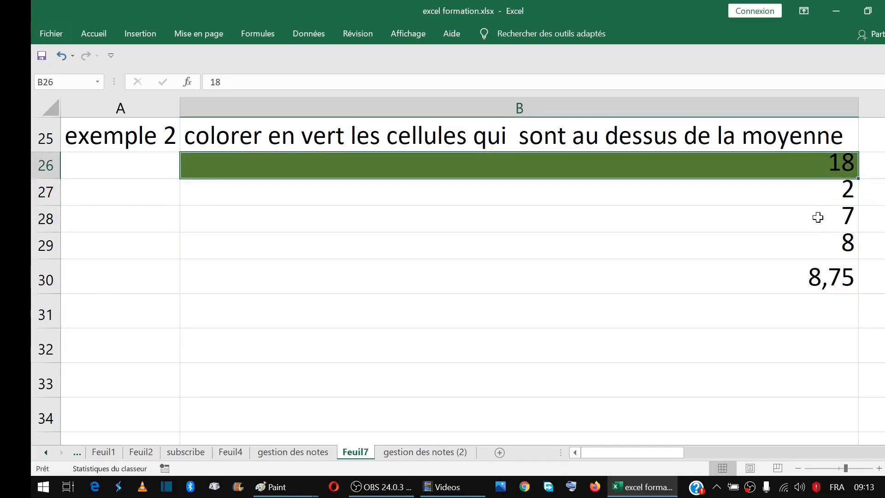
left_click(839, 228)
type("20")
key("Return")
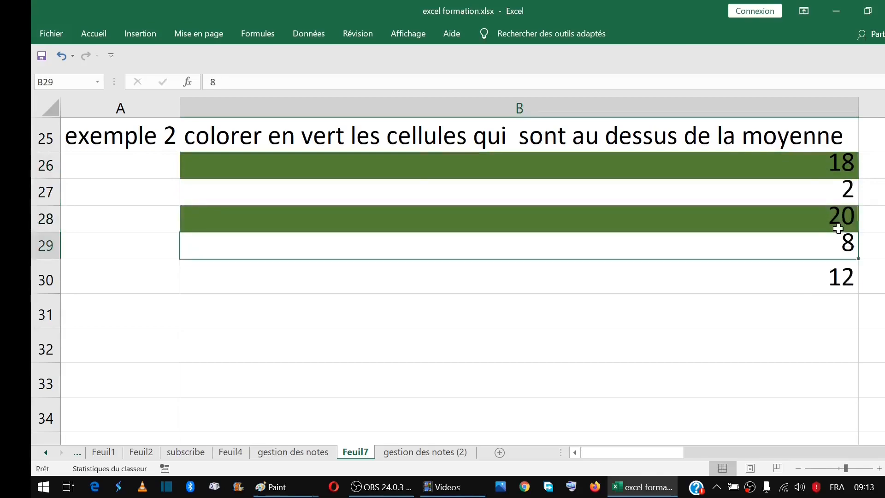
Open the average formula in B30 to inspect the range it uses
left_click(817, 284)
double_click(752, 281)
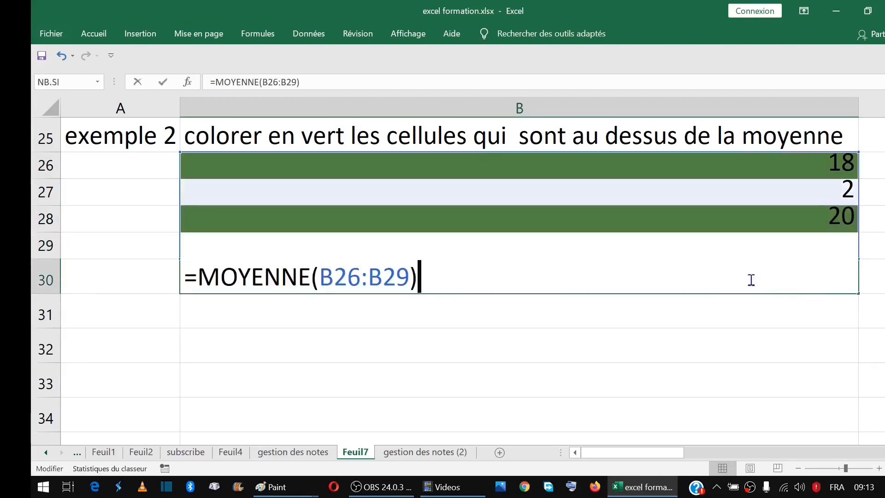